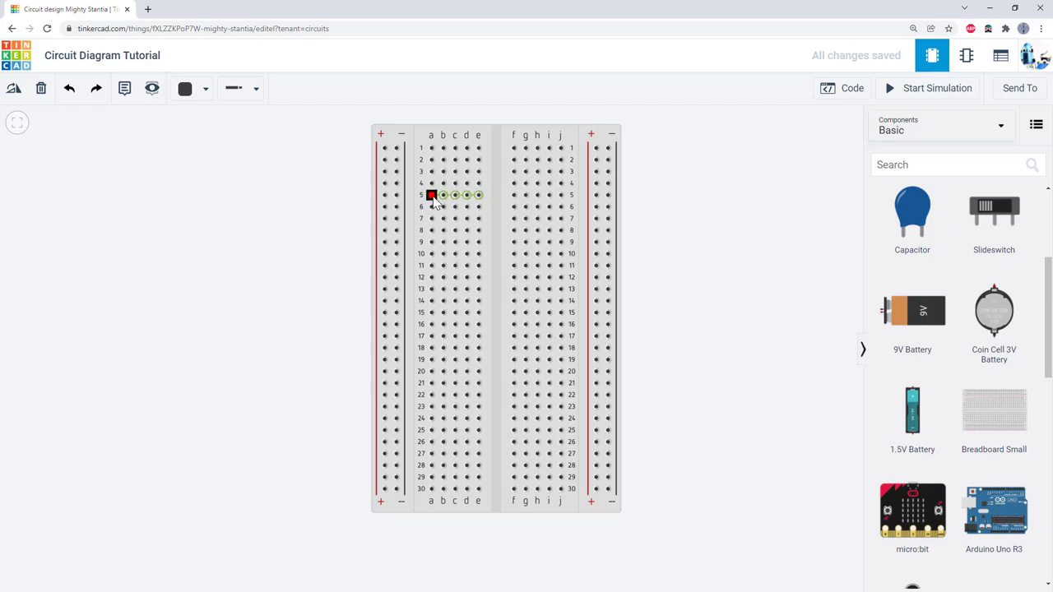
Step: Draw a straight black wire from breadboard hole a5 to hole a10
scroll(443, 198, "up", 5)
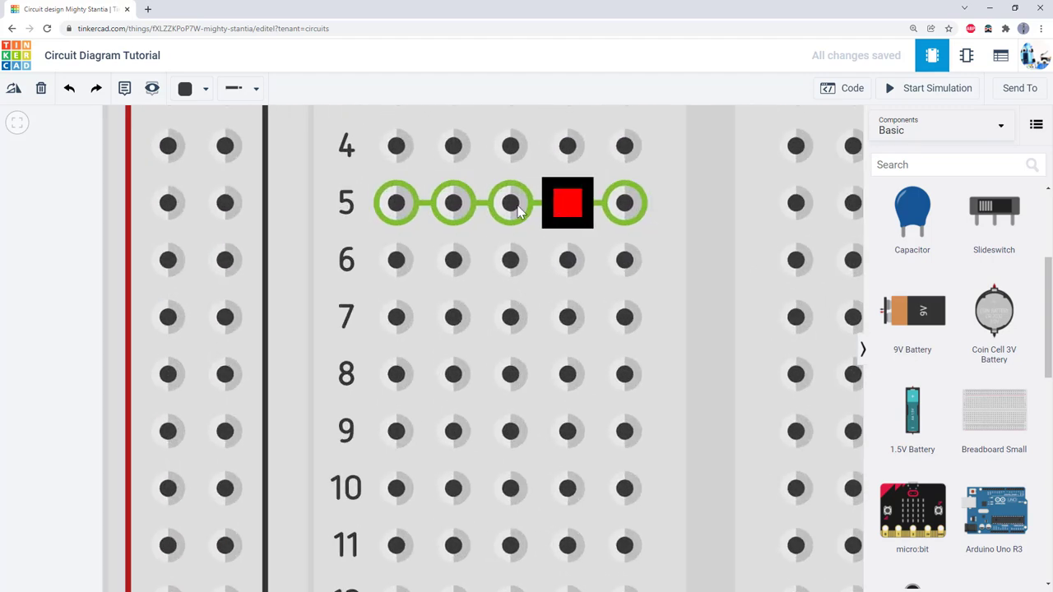
scroll(415, 212, "down", 5)
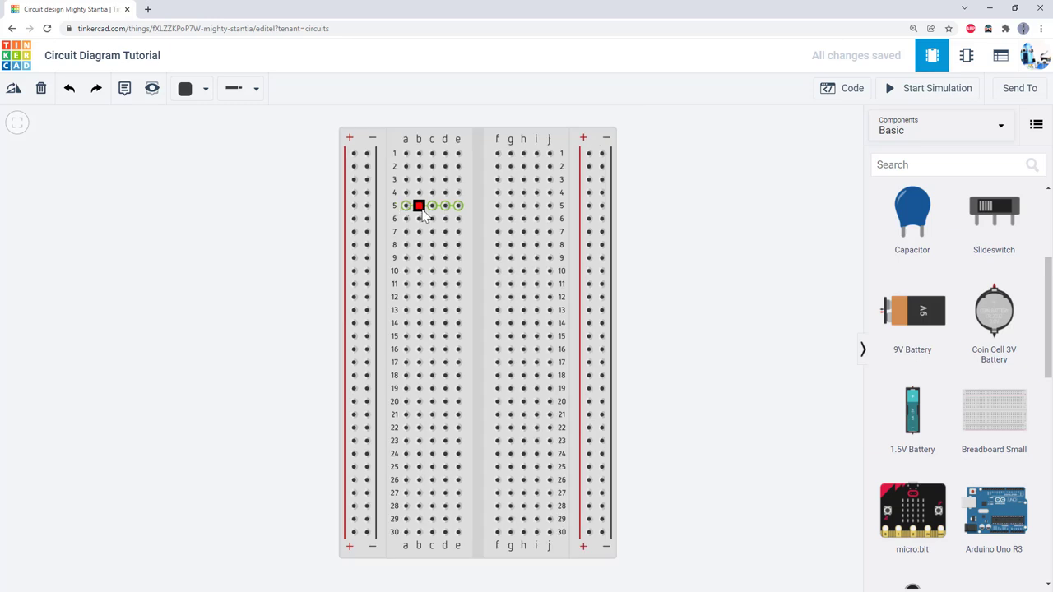
left_click(403, 205)
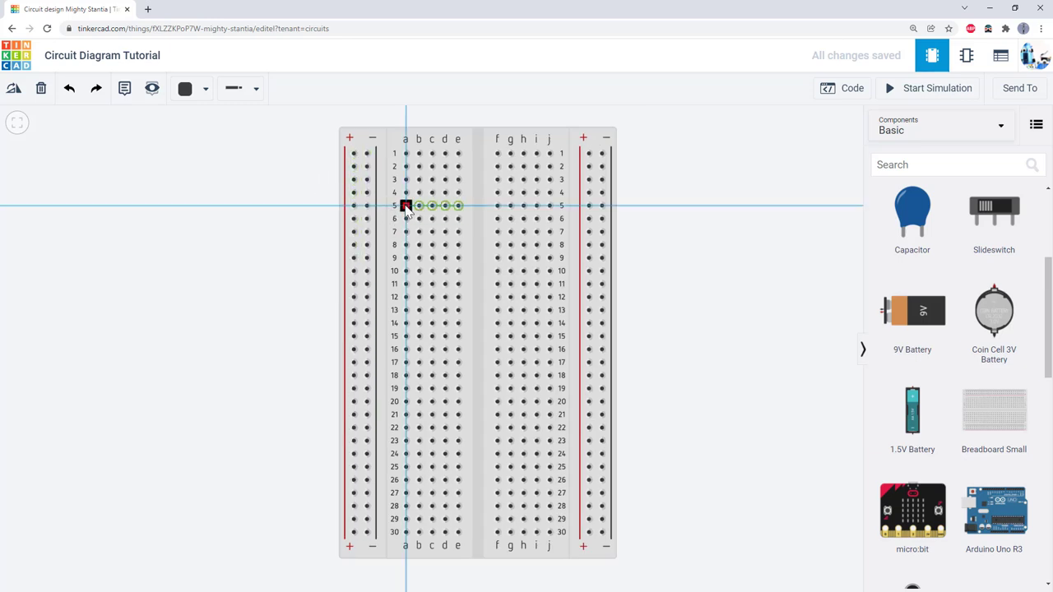
left_click(406, 273)
scroll(418, 247, "up", 2)
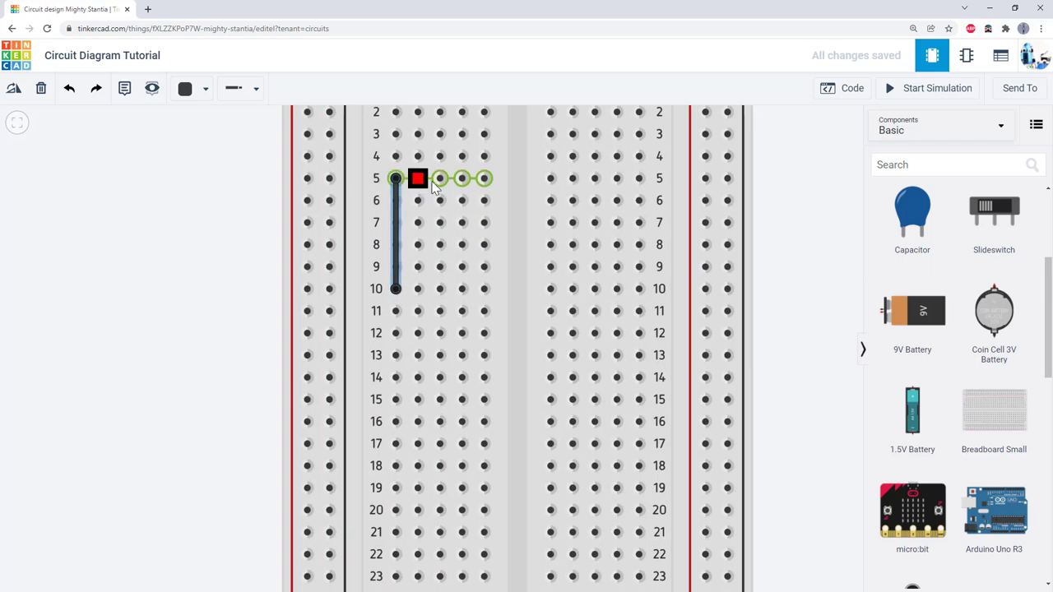
scroll(479, 179, "up", 1)
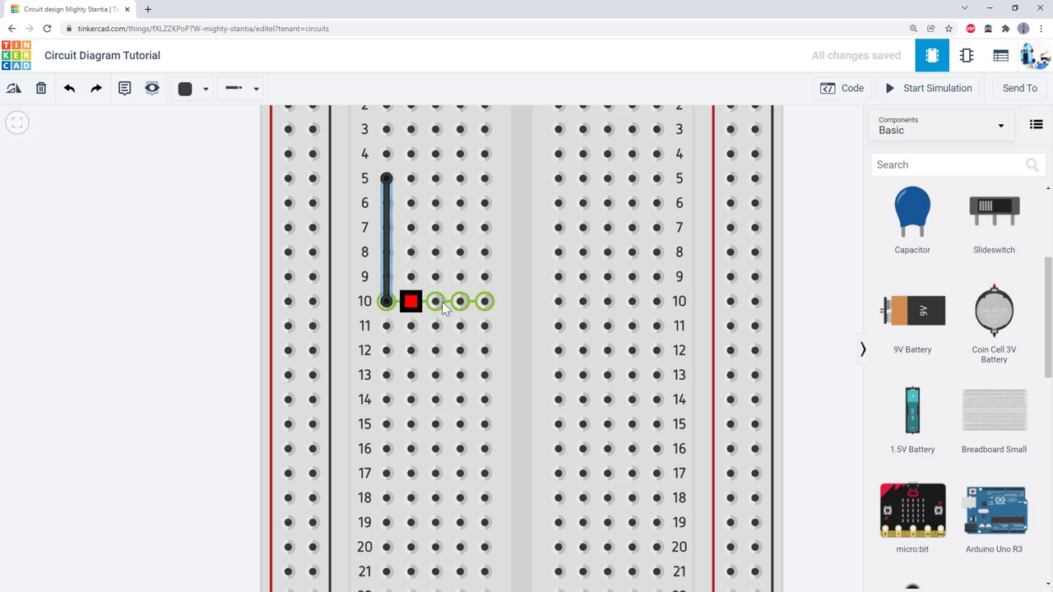
Step: Add a black wire from hole e10 to f10 across the breadboard's centre gap, and another from f7 to i7
left_click(485, 303)
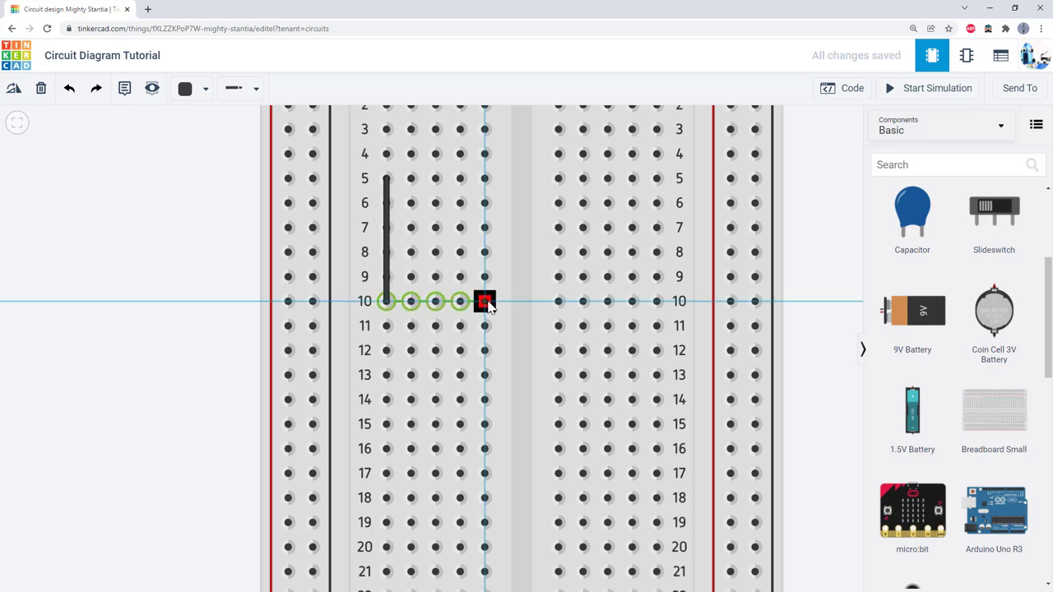
left_click(559, 302)
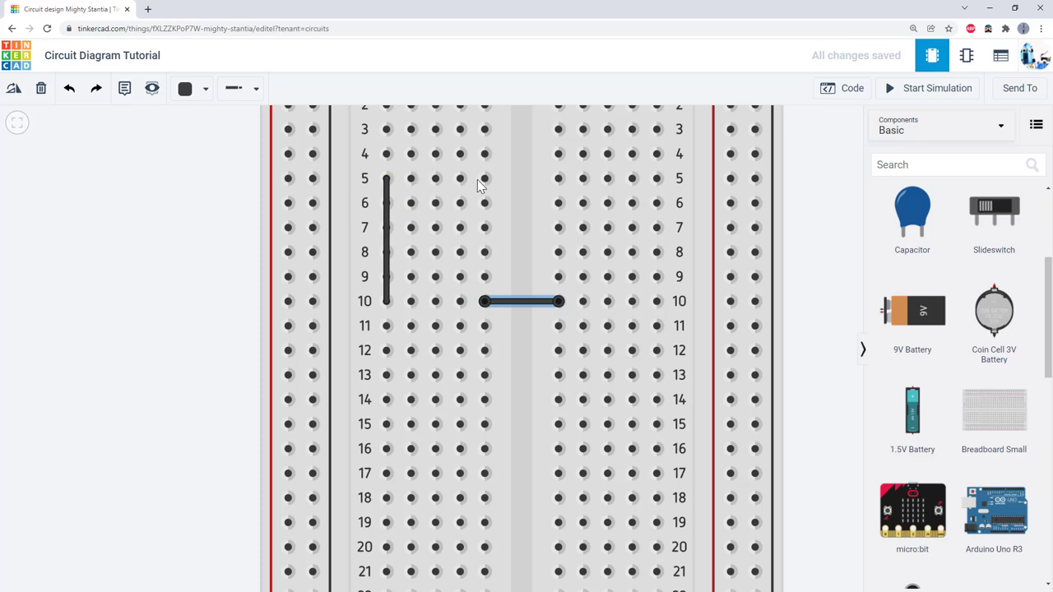
left_click(389, 185)
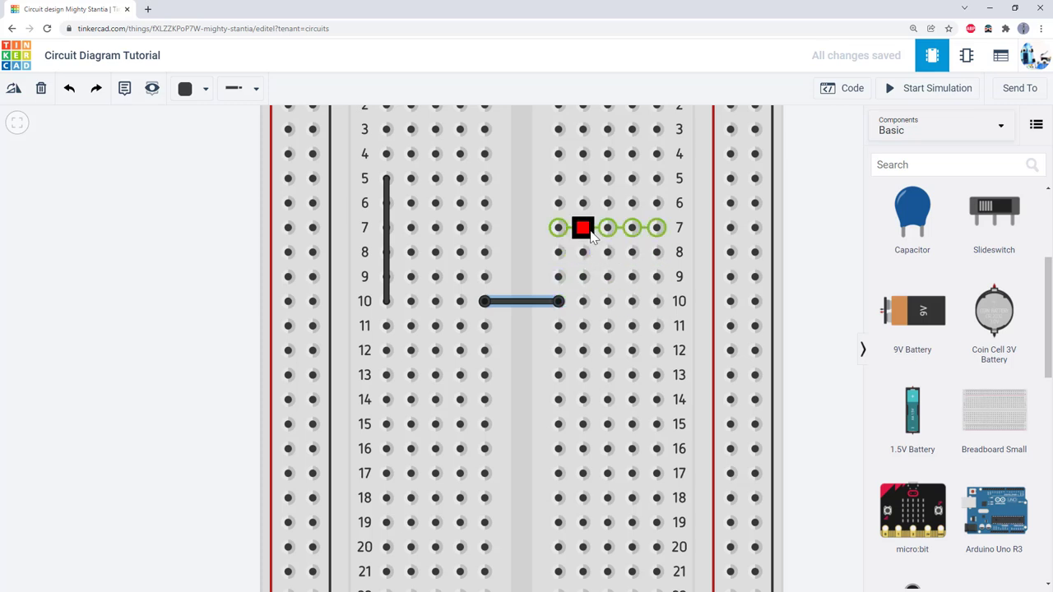
left_click(558, 228)
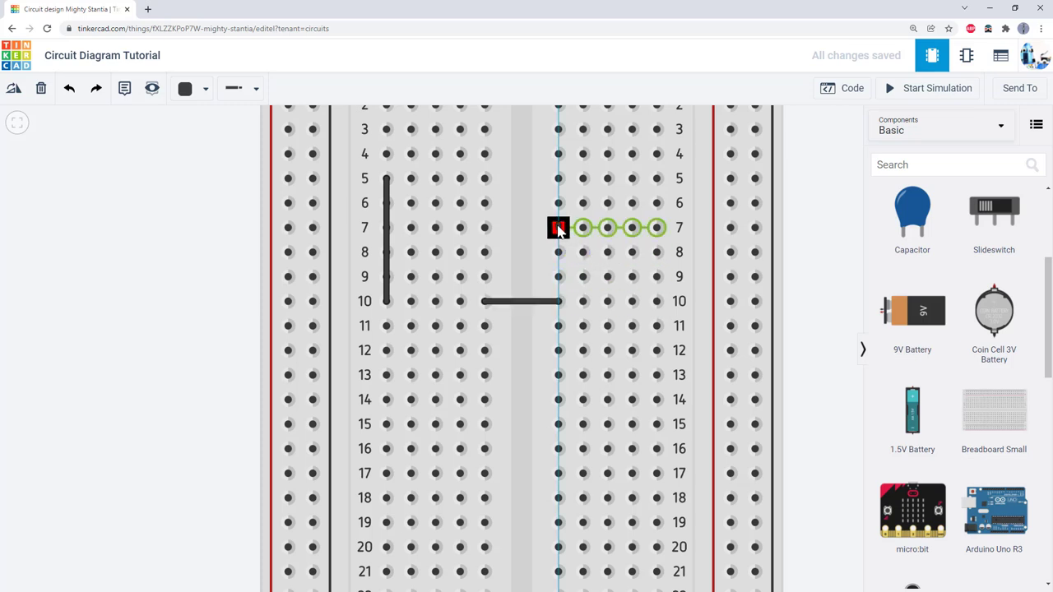
left_click(632, 228)
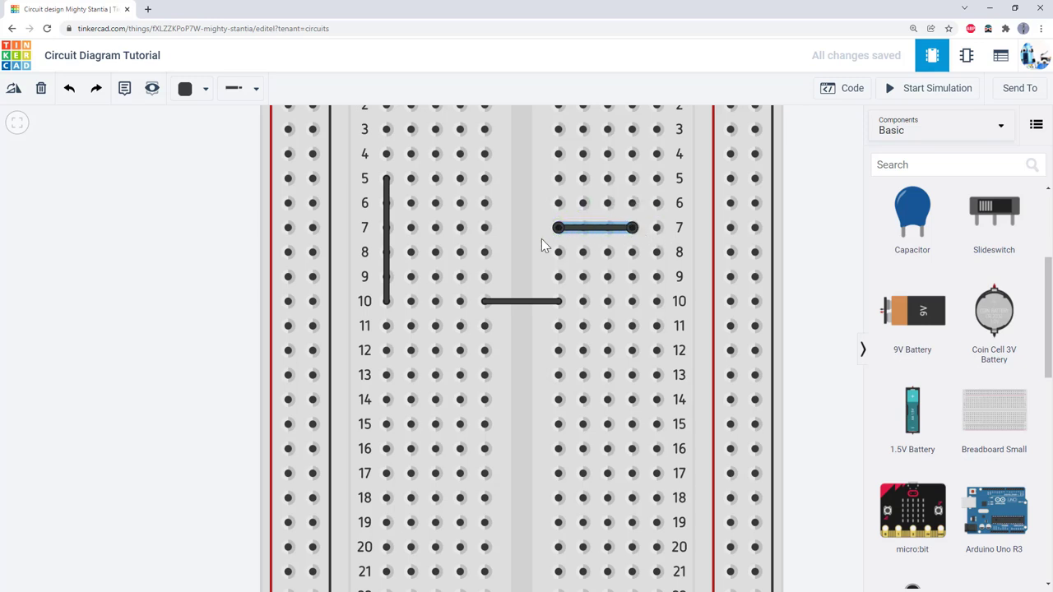
scroll(542, 238, "down", 4)
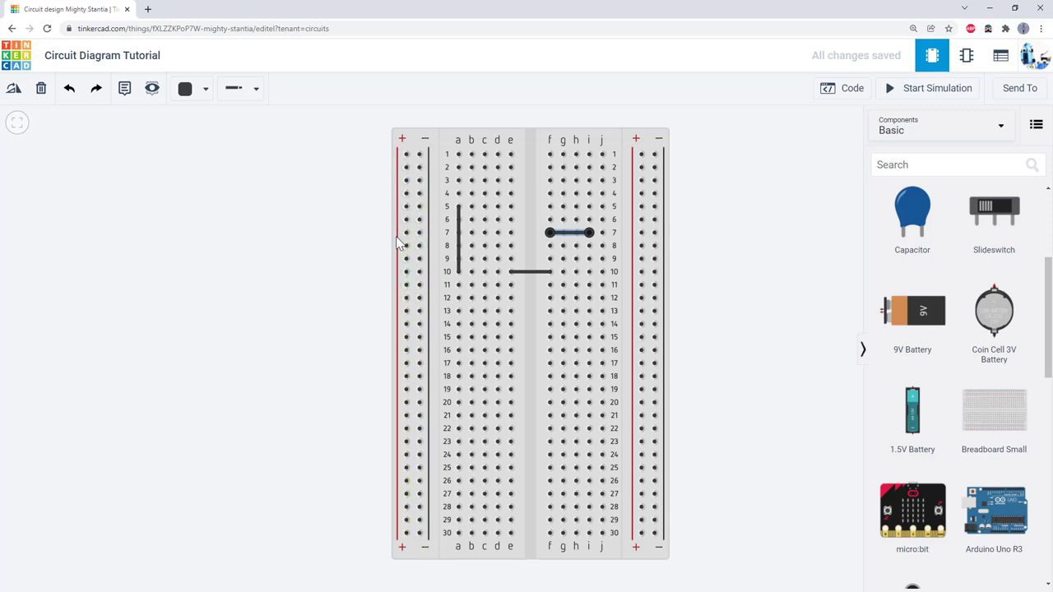
left_click(375, 195)
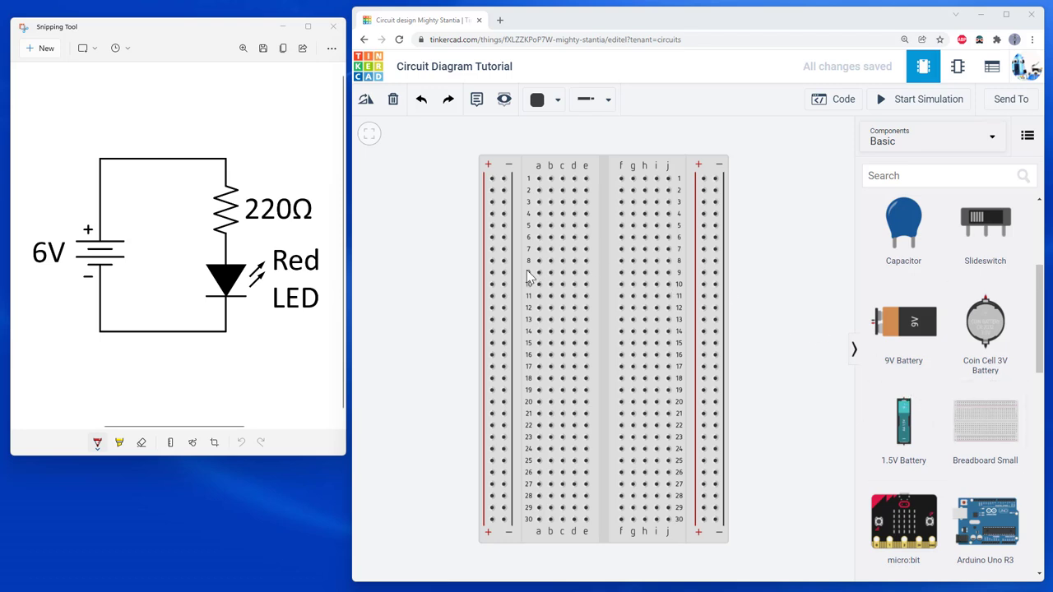
Step: Place a 1.5V battery beside the breadboard's left edge with its count set to 4 batteries
scroll(411, 274, "down", 3)
left_click_drag(454, 285, 491, 289)
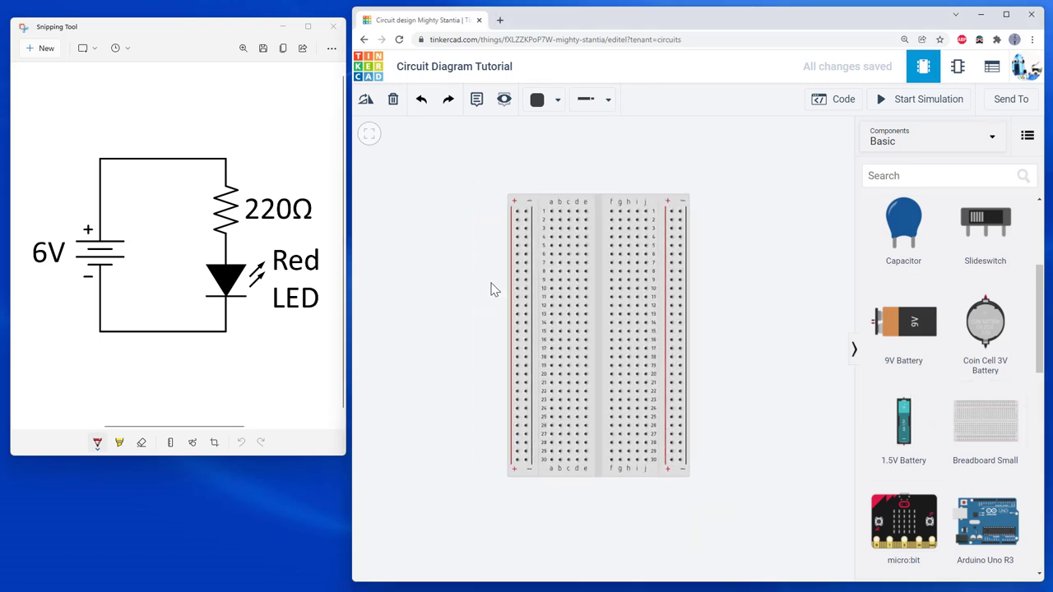
left_click_drag(903, 424, 419, 233)
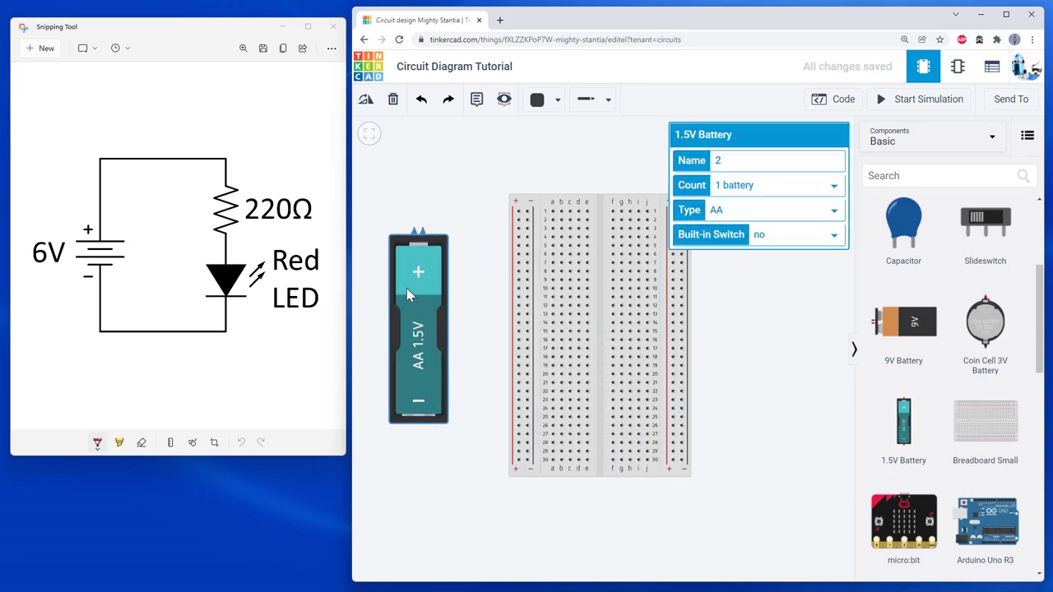
left_click(780, 190)
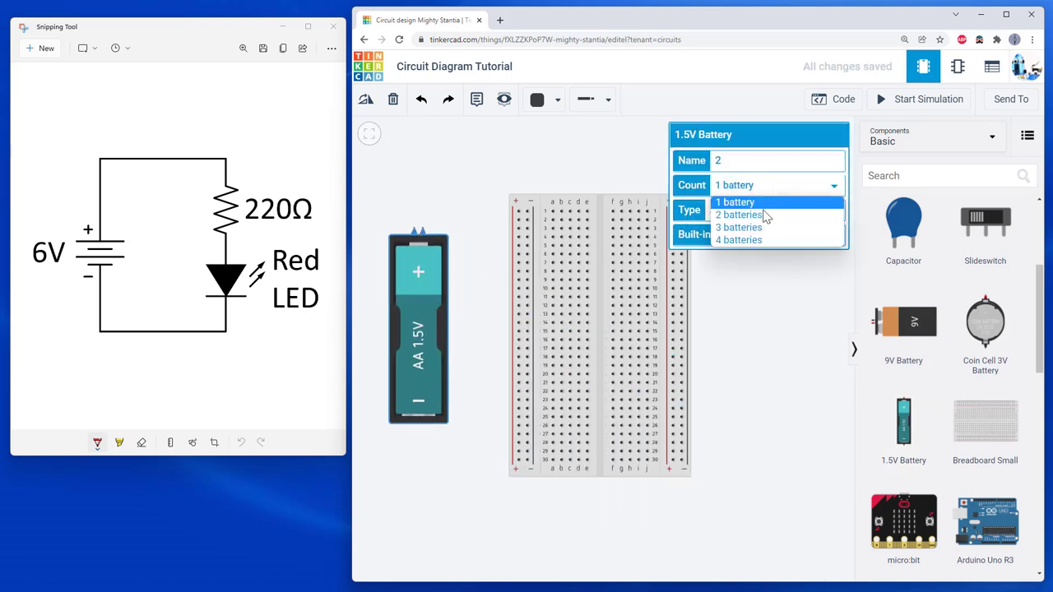
left_click(744, 239)
left_click_drag(434, 336, 397, 334)
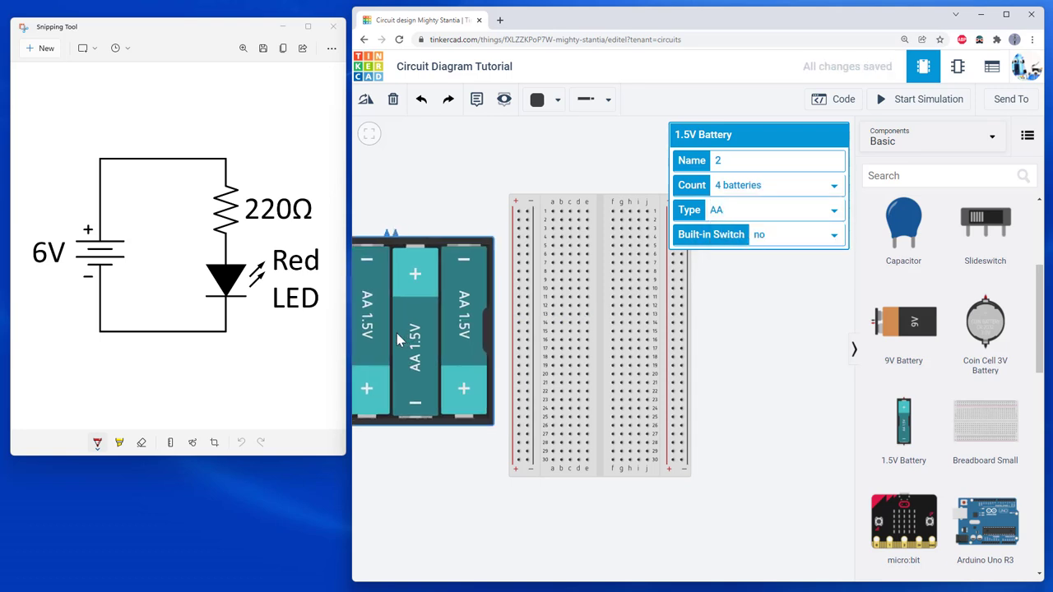
left_click(456, 210)
Step: Place a red LED to the right of the breadboard, near its upper end
scroll(932, 273, "up", 3)
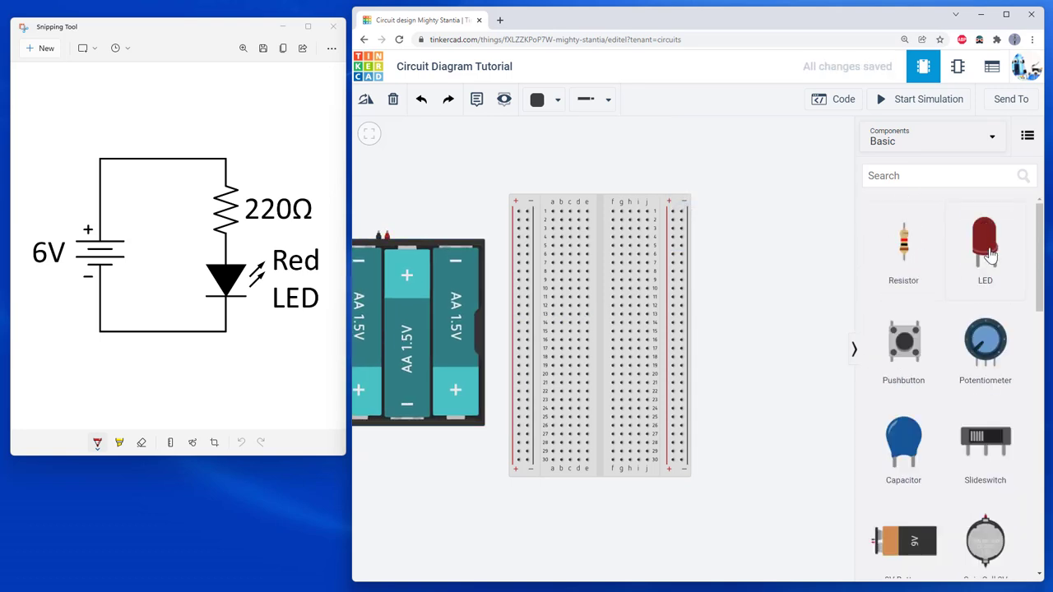
left_click_drag(987, 251, 842, 237)
left_click_drag(743, 210, 744, 212)
left_click(749, 228)
Step: Place a resistor to the right of the breadboard, below the LED, and set its resistance to 220 Ω
left_click_drag(890, 255, 722, 286)
left_click(757, 187)
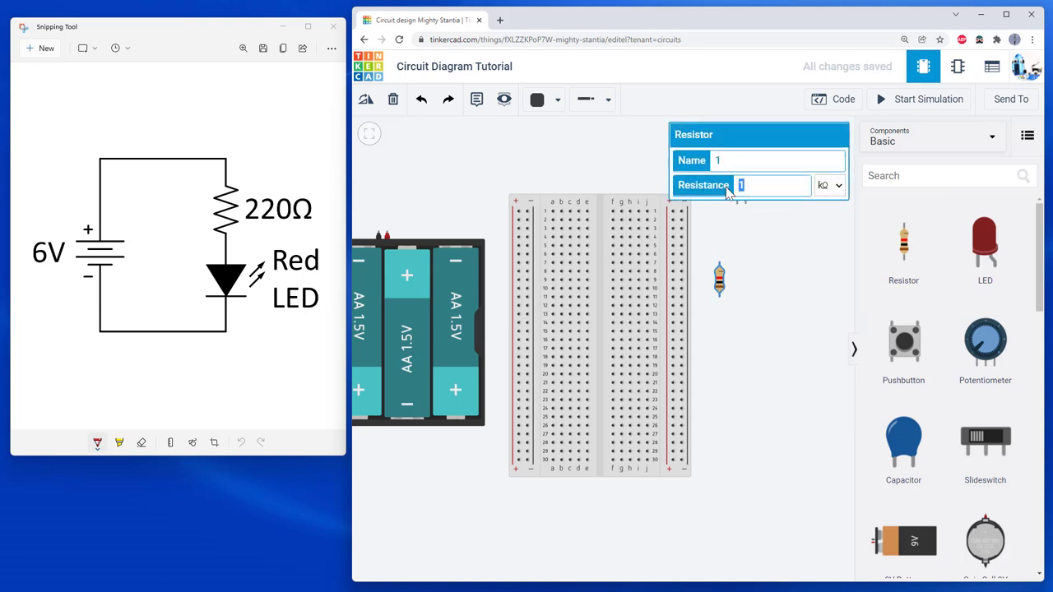
type("220")
left_click(827, 185)
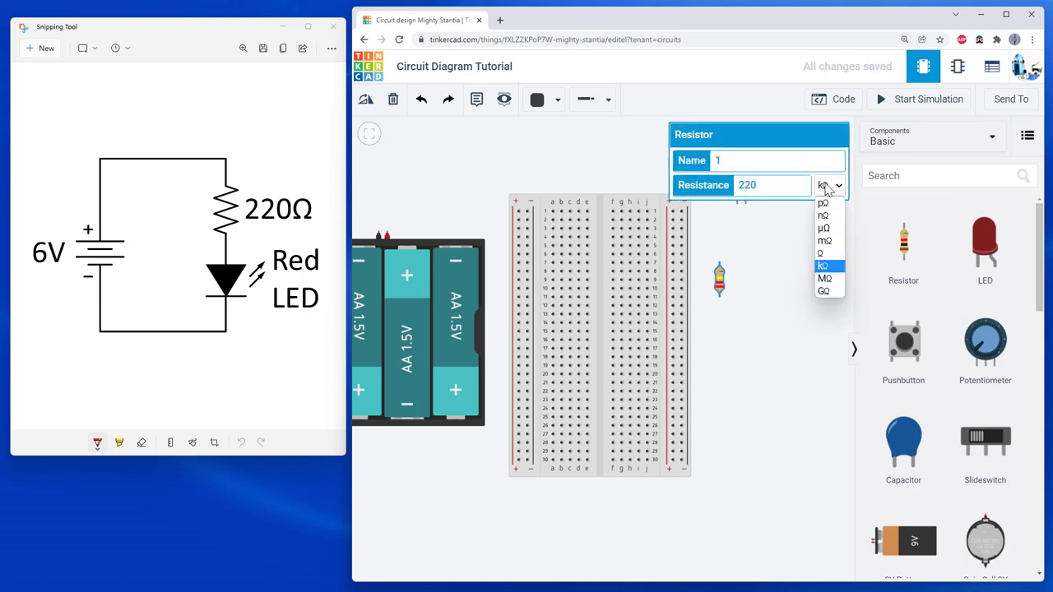
left_click(822, 257)
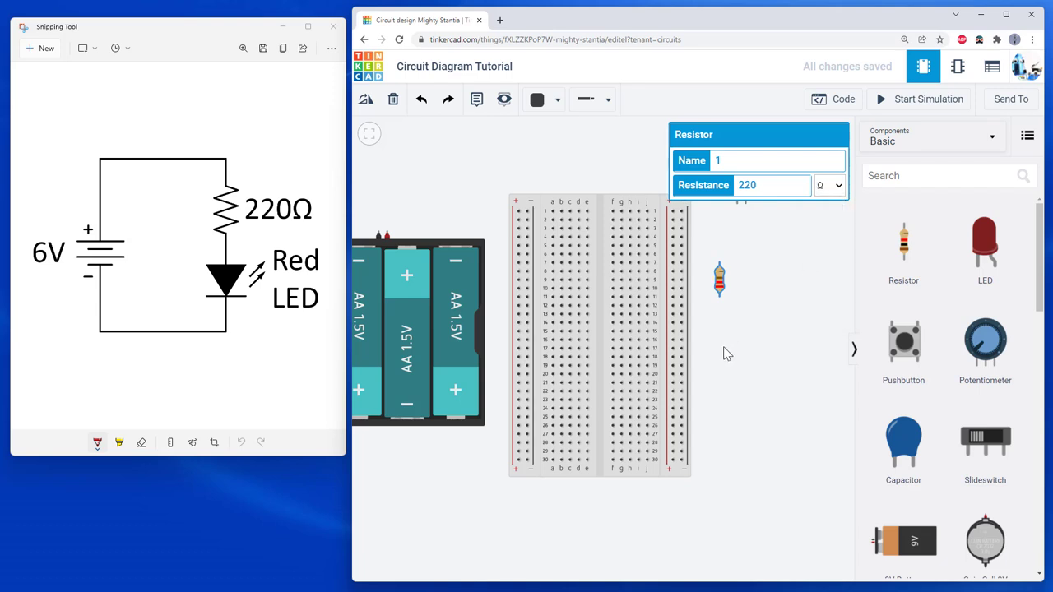
left_click(768, 277)
left_click_drag(465, 196, 564, 200)
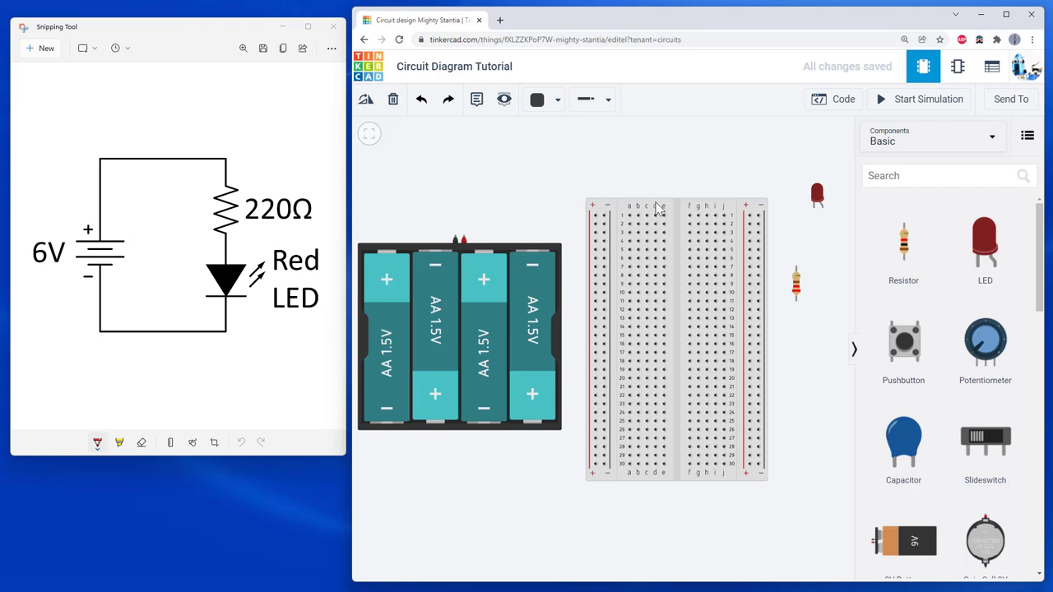
left_click_drag(523, 486, 533, 476)
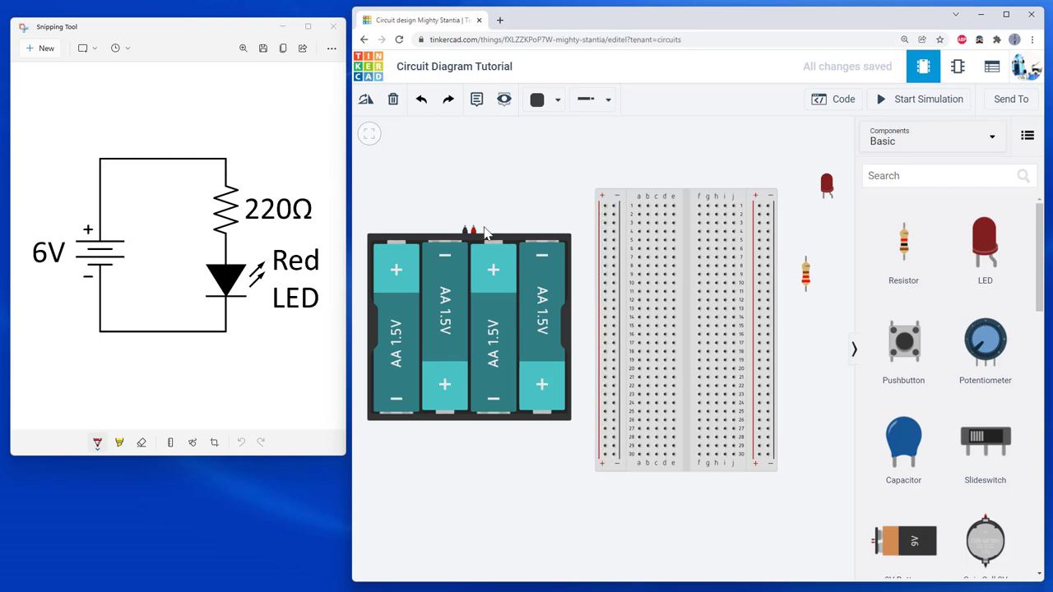
left_click_drag(562, 263, 472, 227)
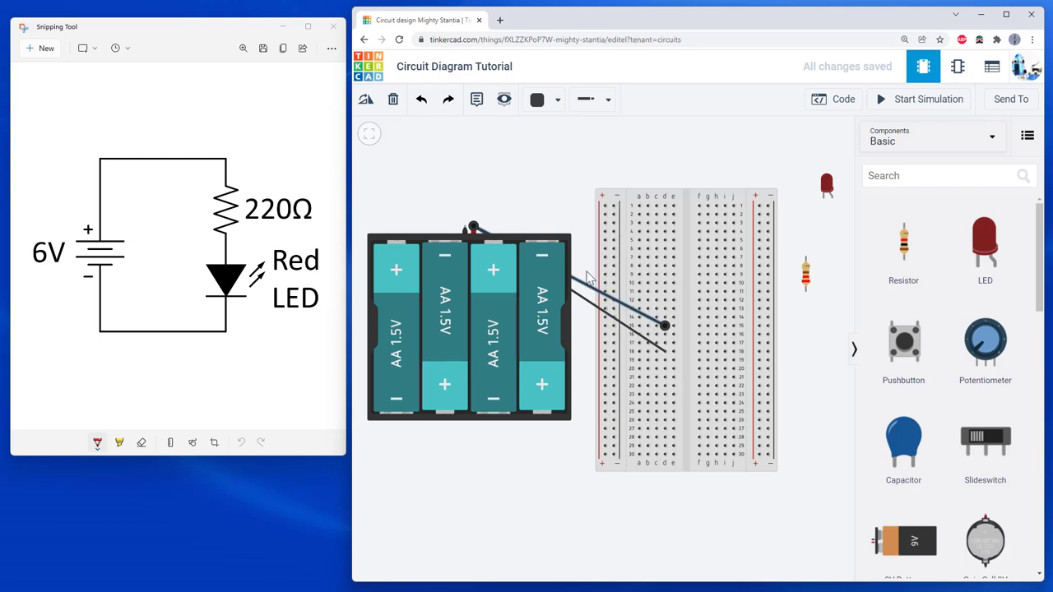
key("Delete")
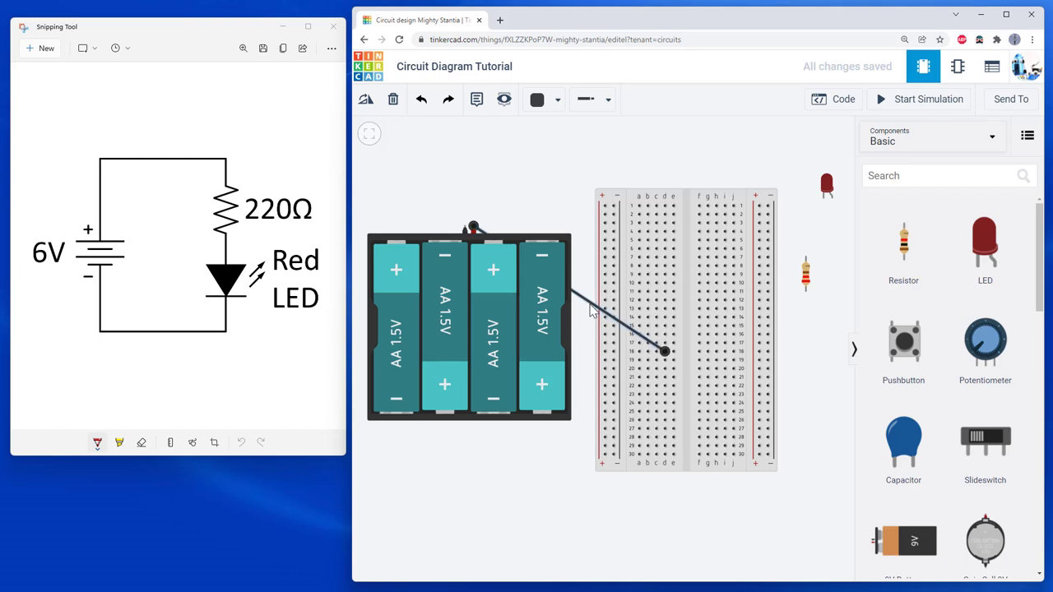
key("Delete")
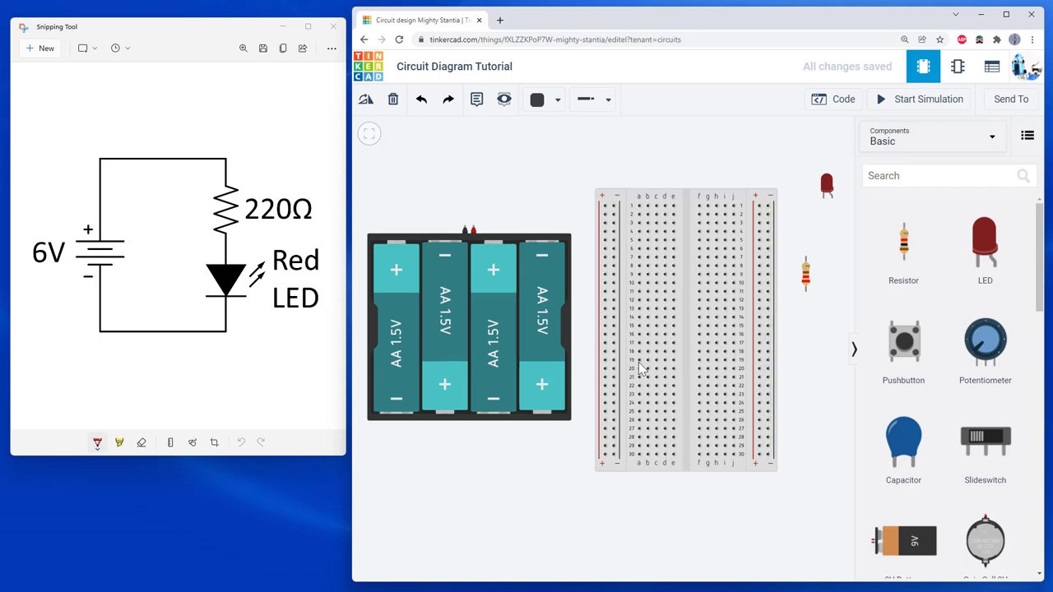
Step: Connect the breadboard's two negative rails with a black wire routed around its lower end from row 30
left_click(613, 454)
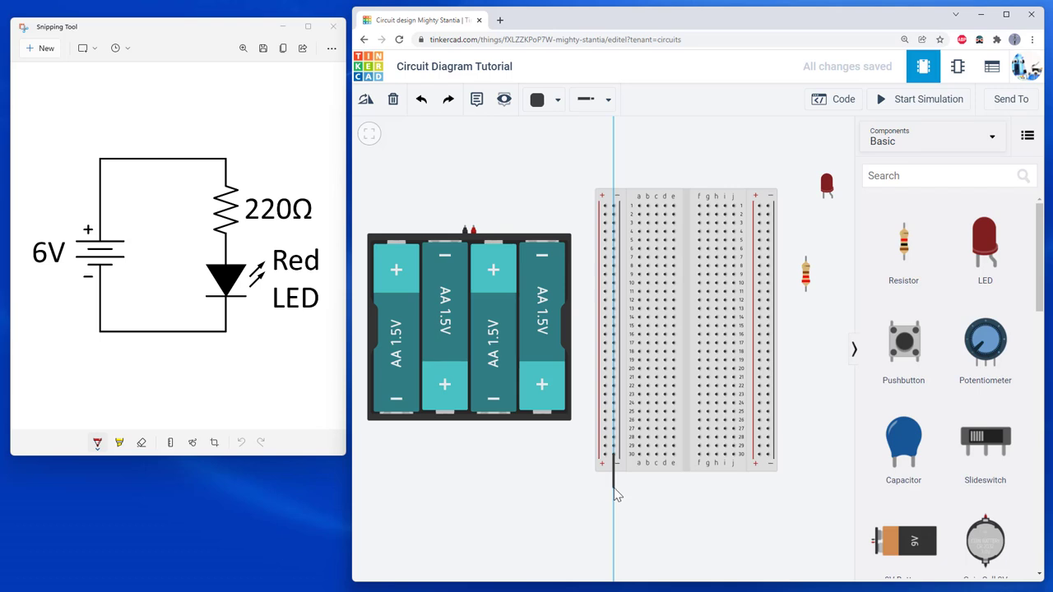
left_click(614, 487)
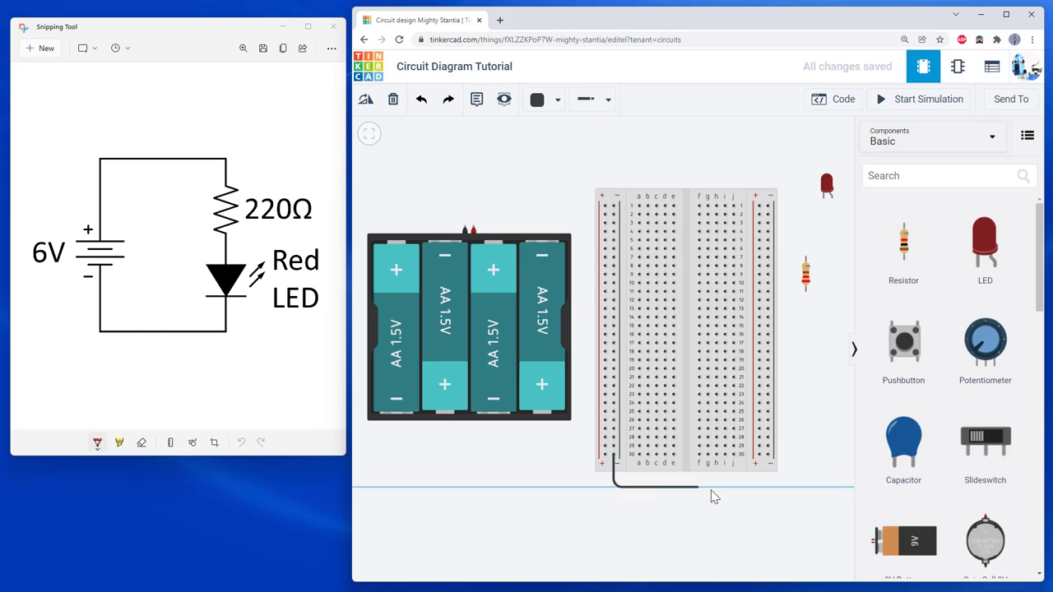
left_click(768, 487)
left_click(769, 455)
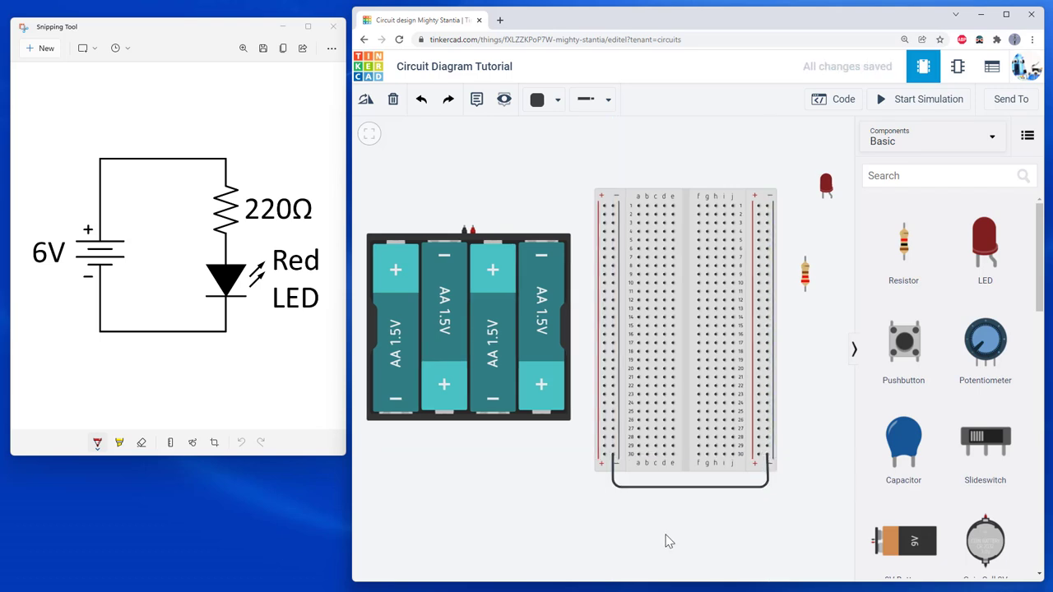
Step: Connect the breadboard's two positive rails with a wire routed below the negative-rail wire, and colour it red
left_click(604, 454)
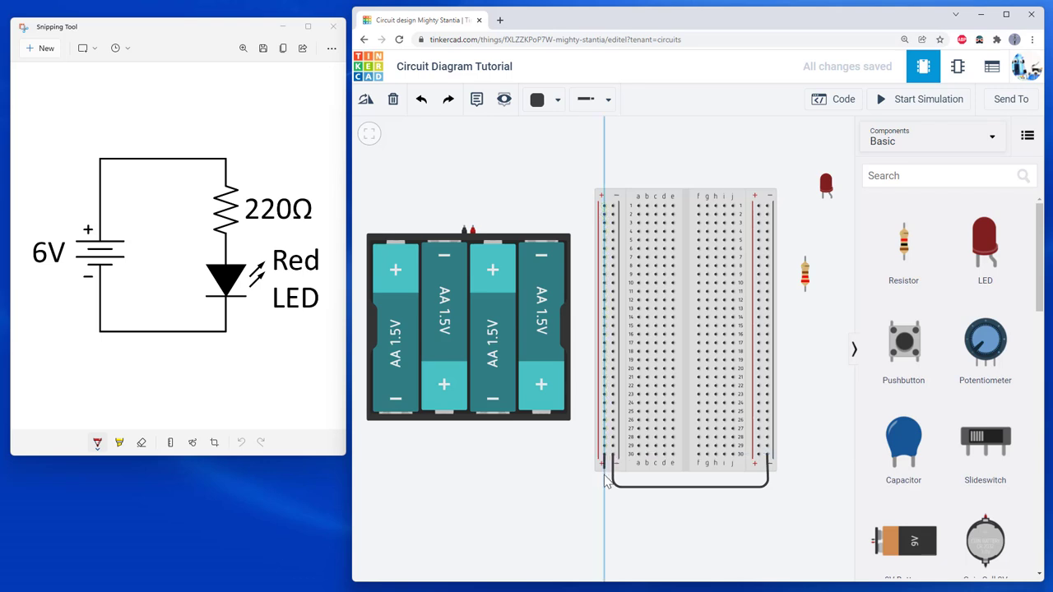
left_click(605, 494)
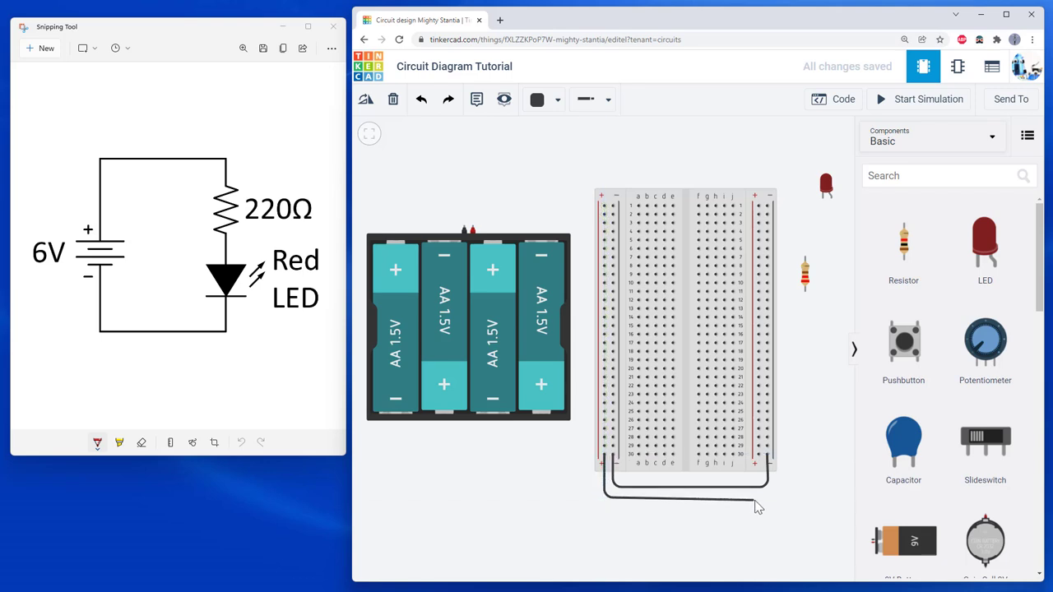
left_click(759, 497)
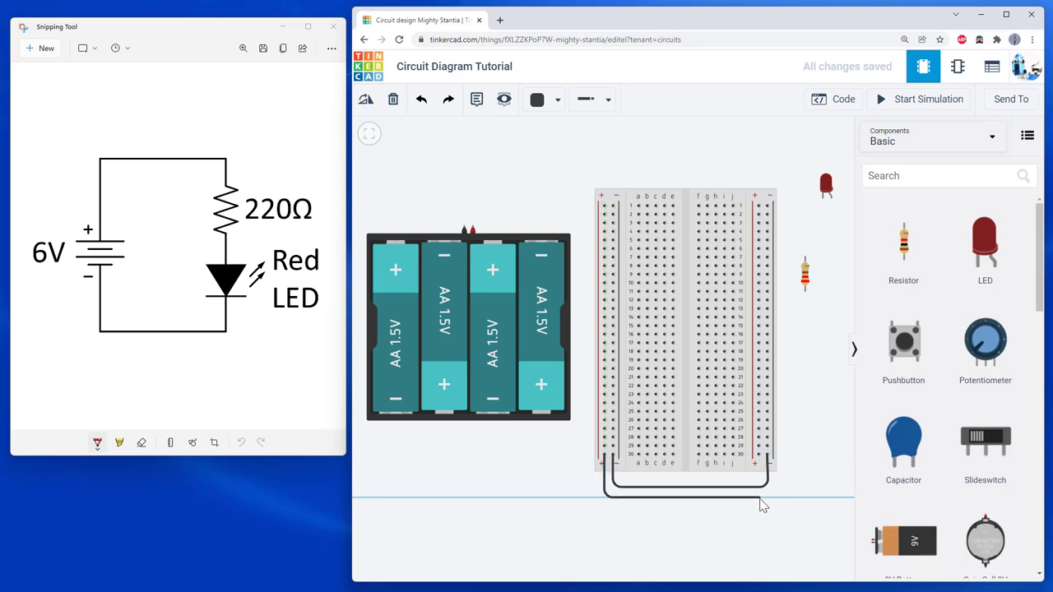
left_click(757, 455)
left_click(557, 99)
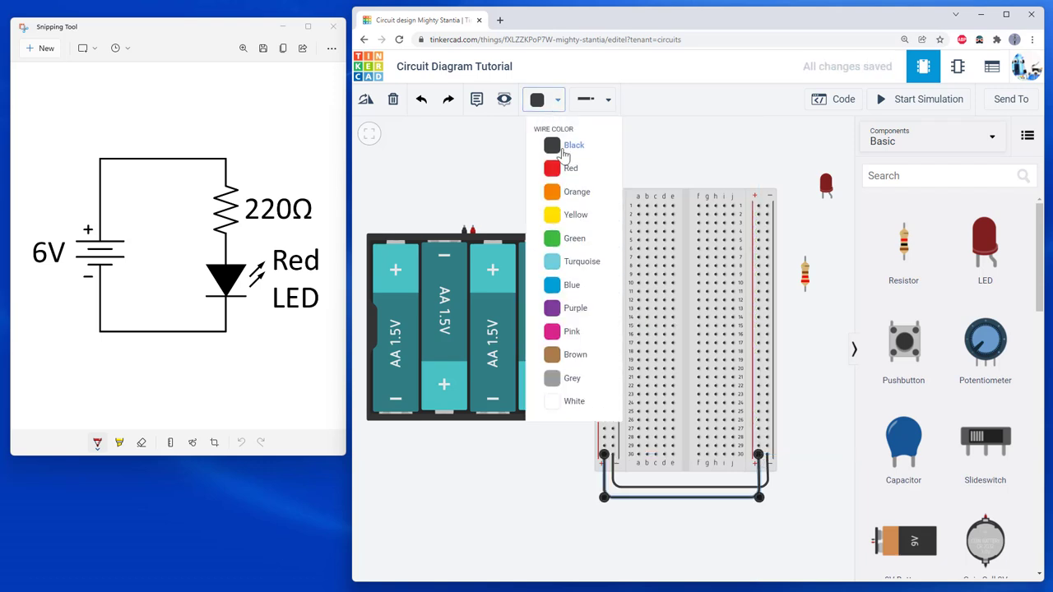
left_click(560, 164)
left_click(535, 191)
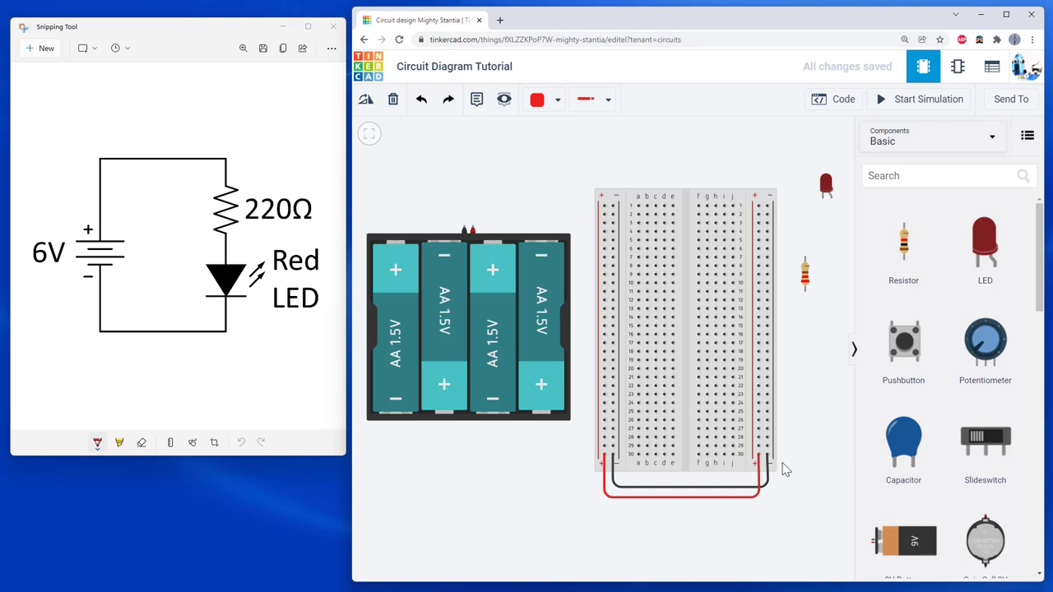
Step: Wire the battery pack's negative terminal to row 1 of the breadboard's left negative rail, routed above both parts, and colour it black
left_click(464, 227)
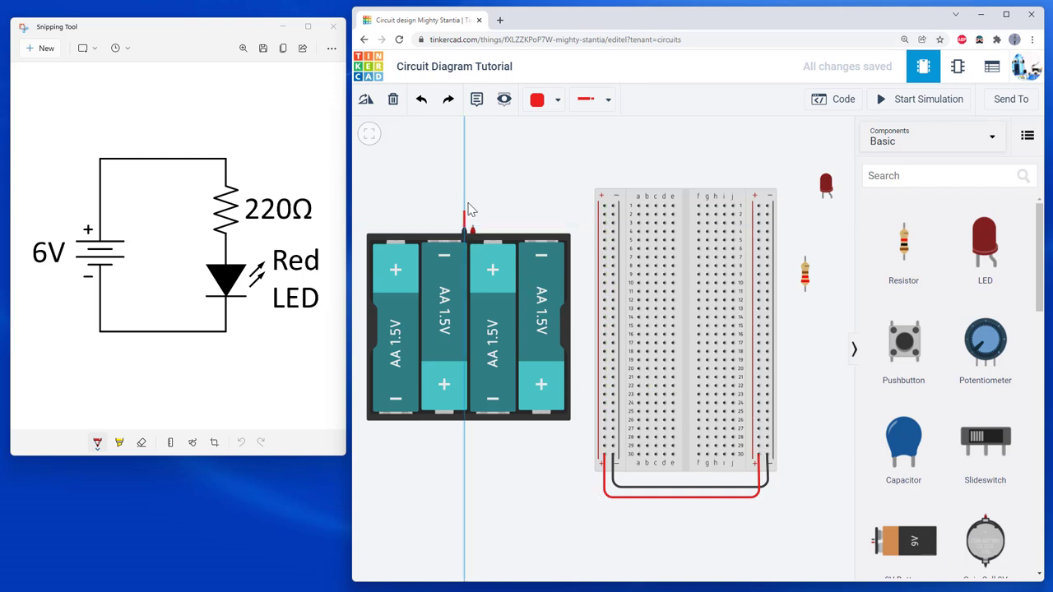
left_click(464, 161)
left_click(616, 162)
left_click(614, 198)
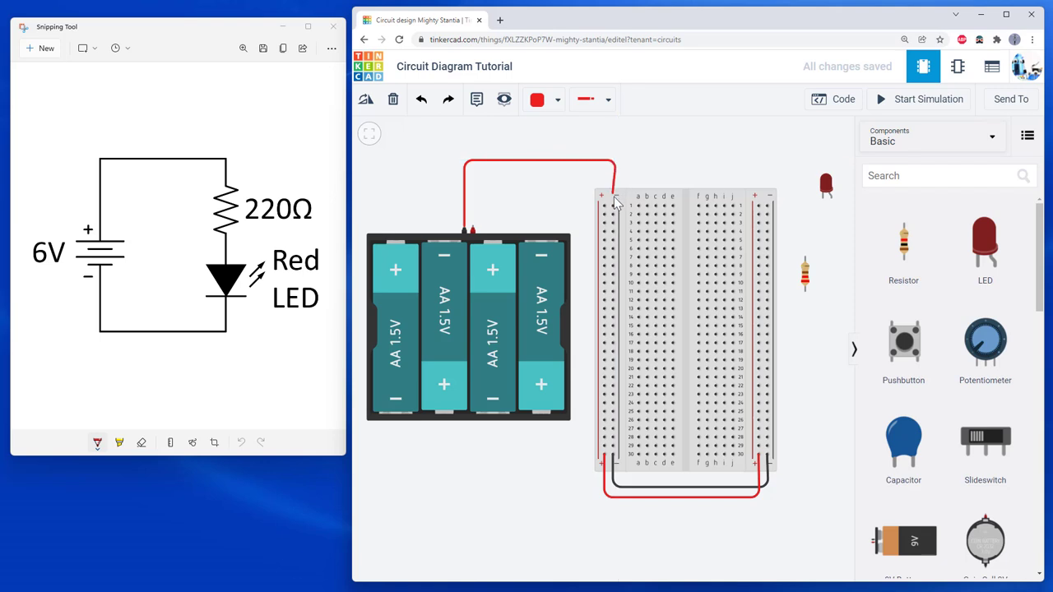
left_click(559, 99)
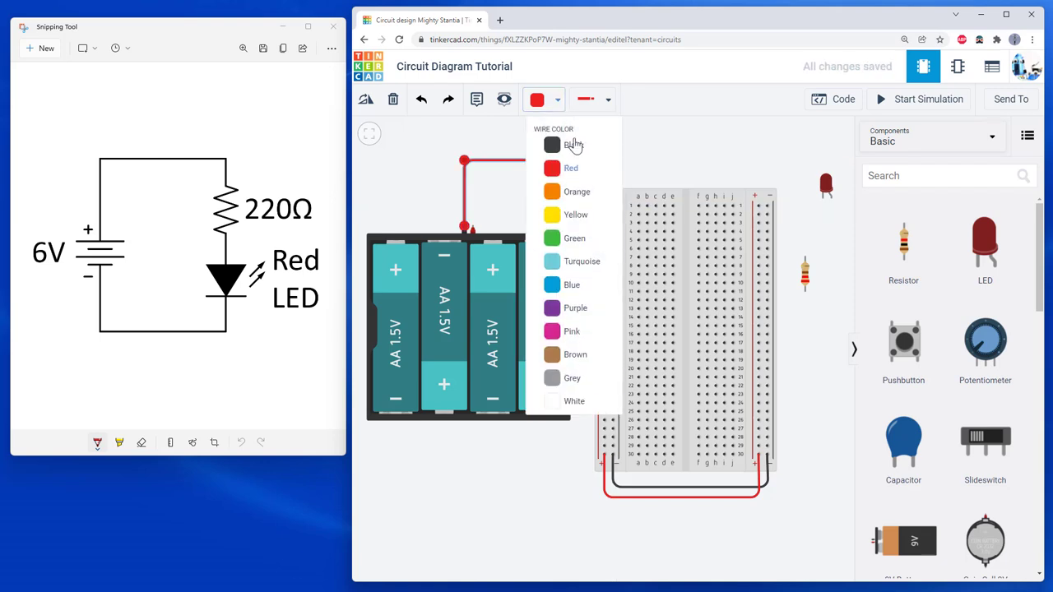
left_click(573, 145)
left_click(552, 197)
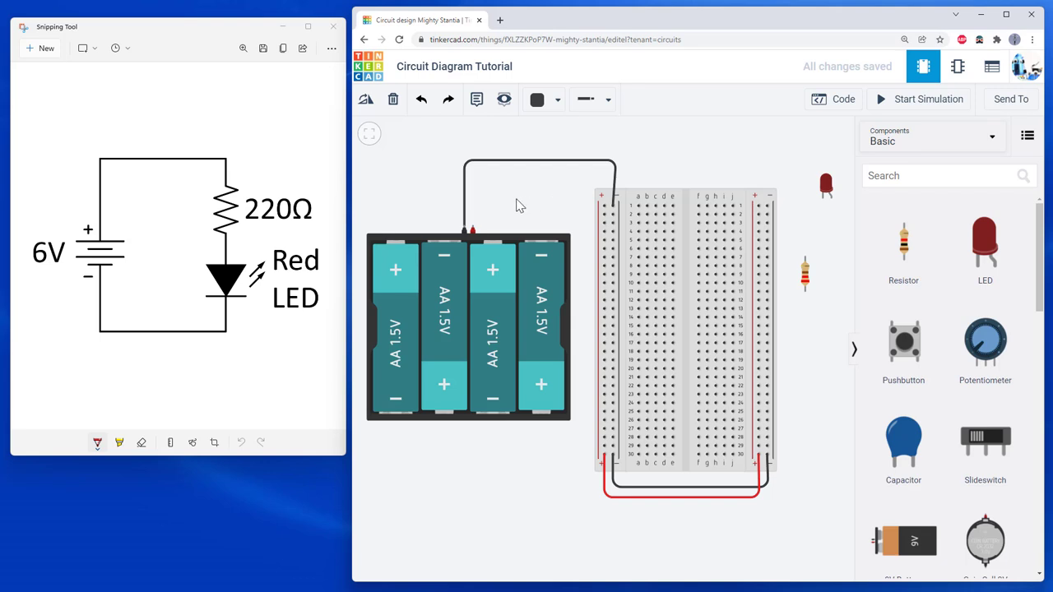
Step: Move the red LED onto the breadboard so its legs sit in row 5, columns g and h
left_click(826, 186)
left_click(830, 253)
scroll(762, 197, "up", 1)
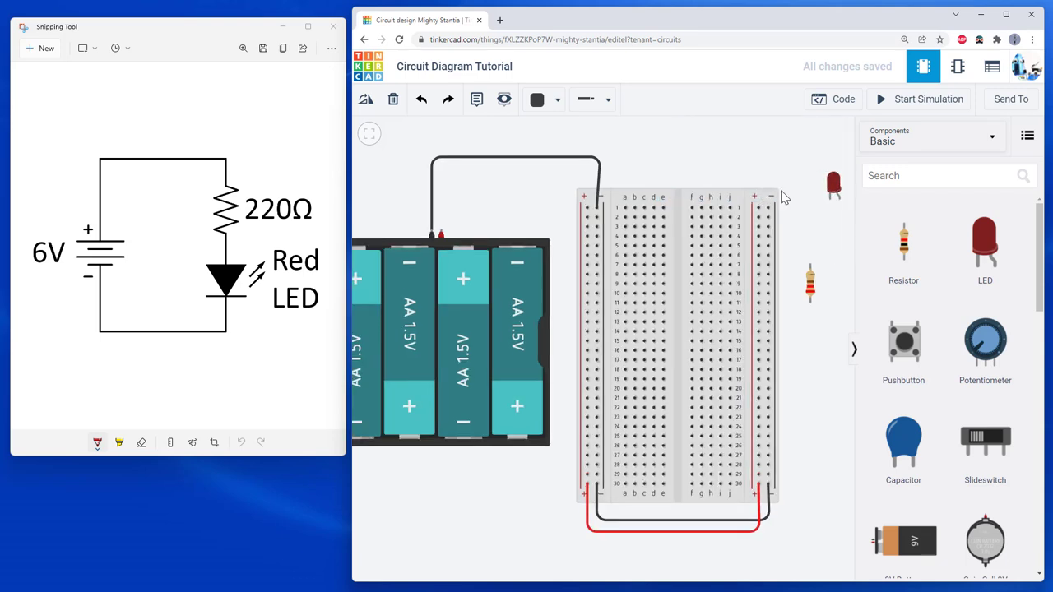
left_click(833, 186)
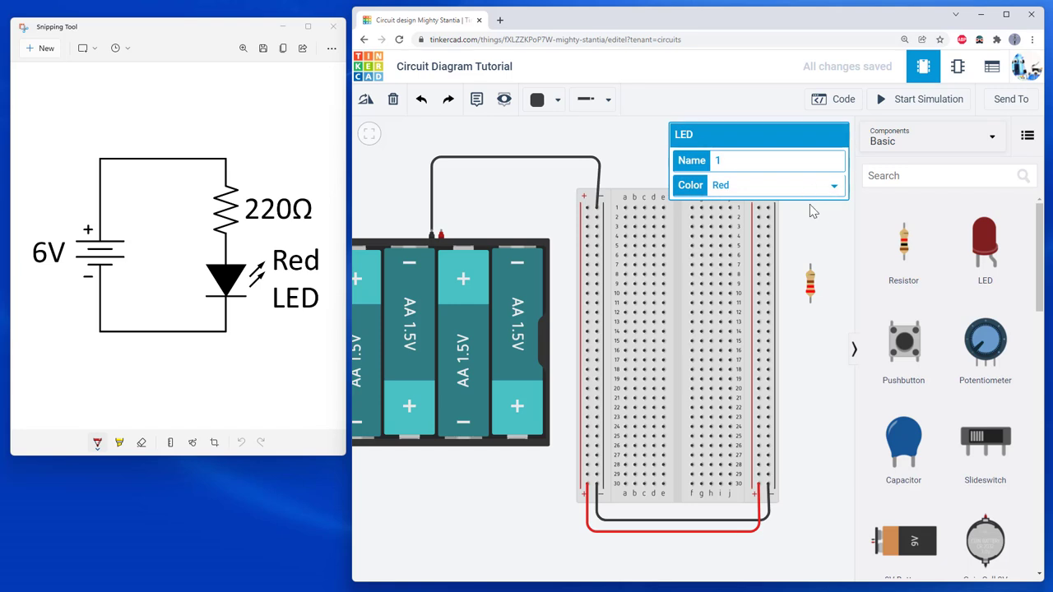
left_click(817, 243)
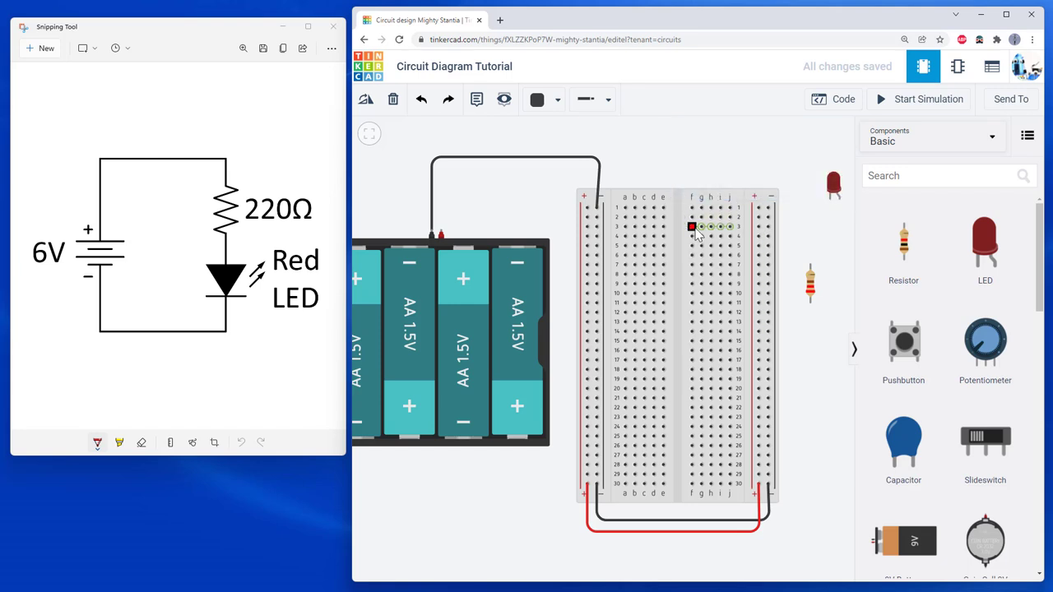
left_click(834, 187)
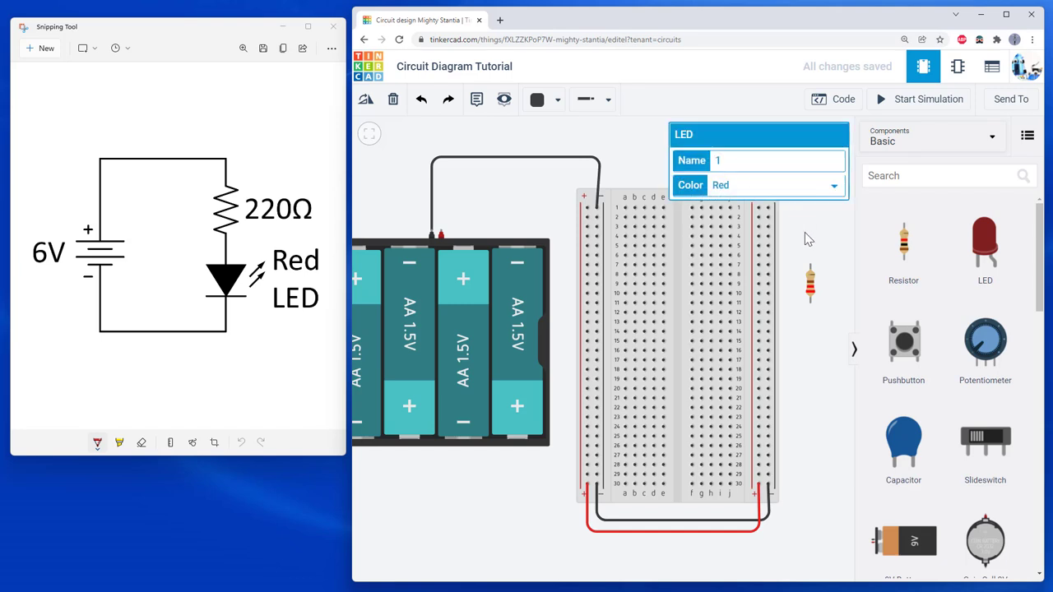
left_click(808, 238)
left_click(836, 188)
left_click_drag(836, 188, 691, 251)
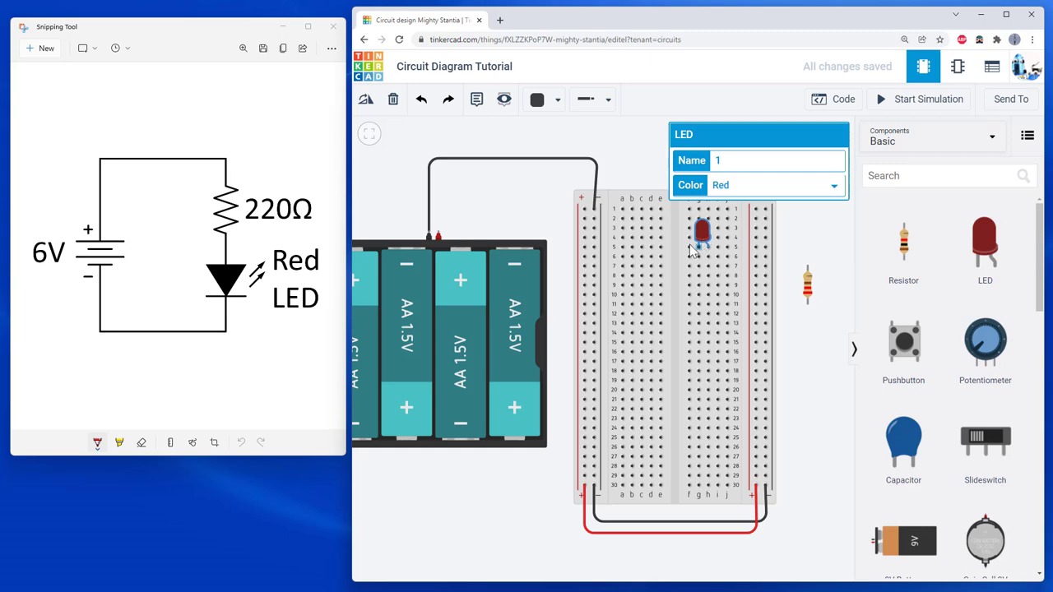
Step: Rotate the LED 90° clockwise and place it across the centre gap with its legs in e10 and e11
scroll(691, 251, "up", 3)
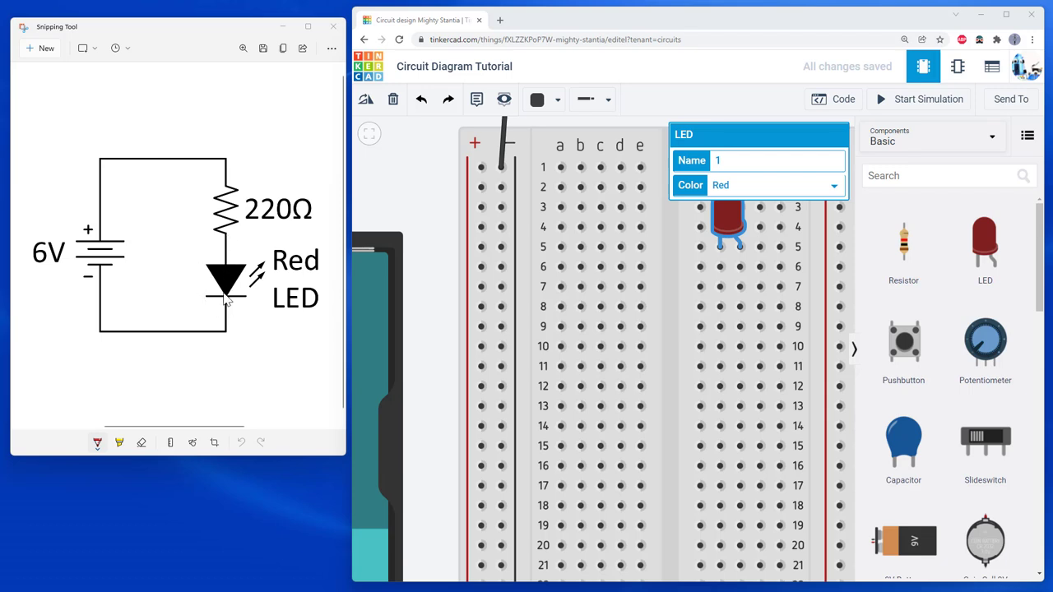
left_click(724, 216)
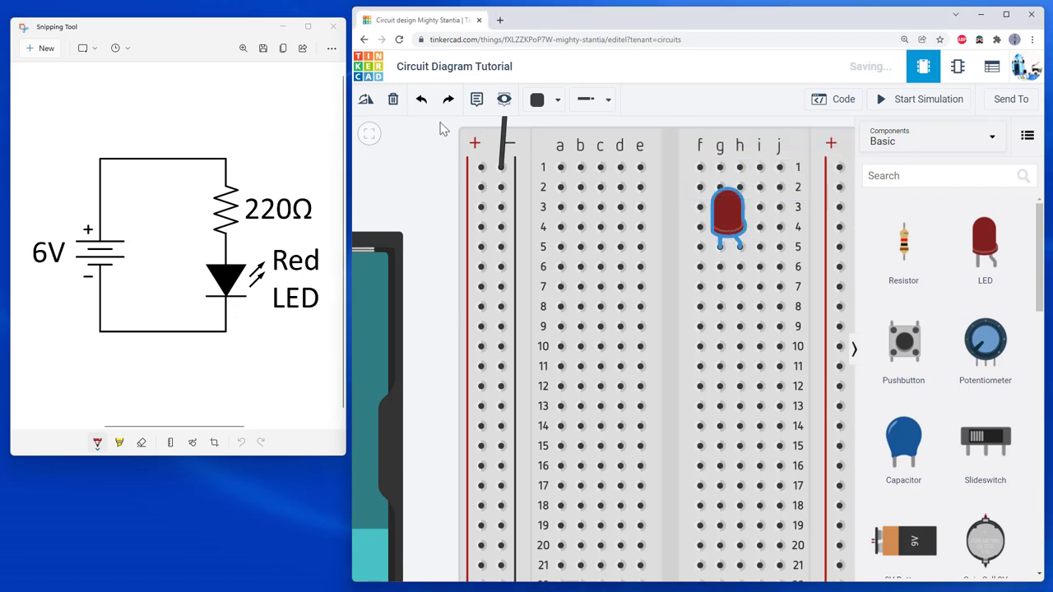
left_click(365, 100)
left_click(365, 100)
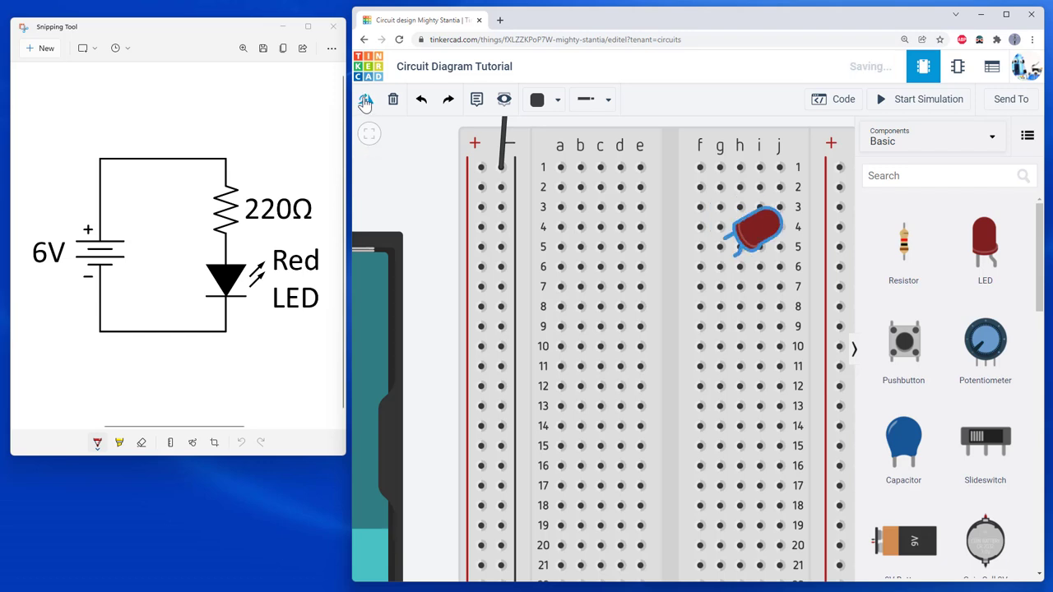
left_click(365, 100)
left_click_drag(748, 252, 683, 282)
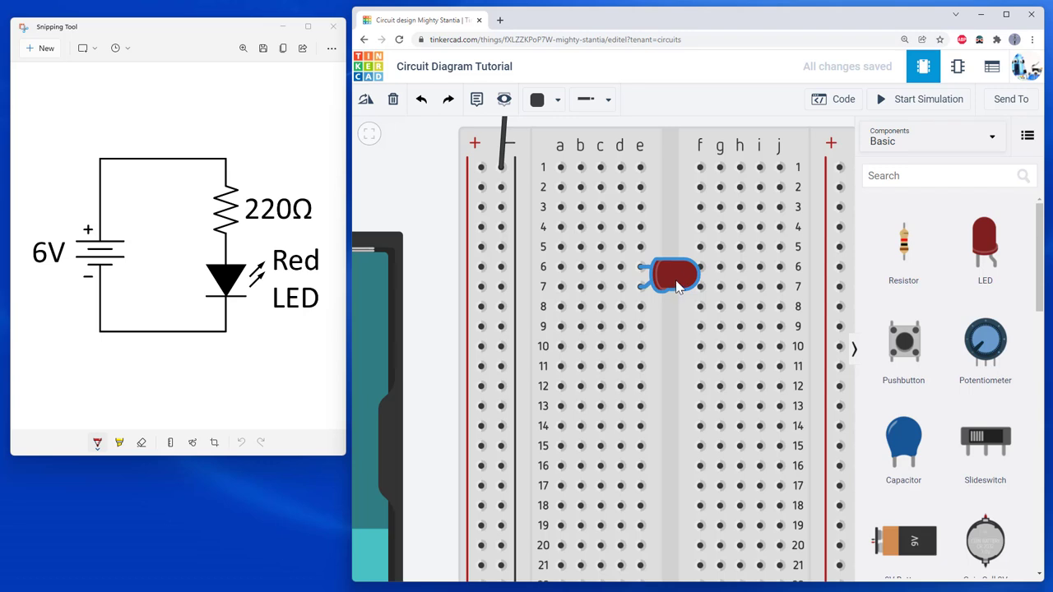
left_click_drag(676, 284, 673, 369)
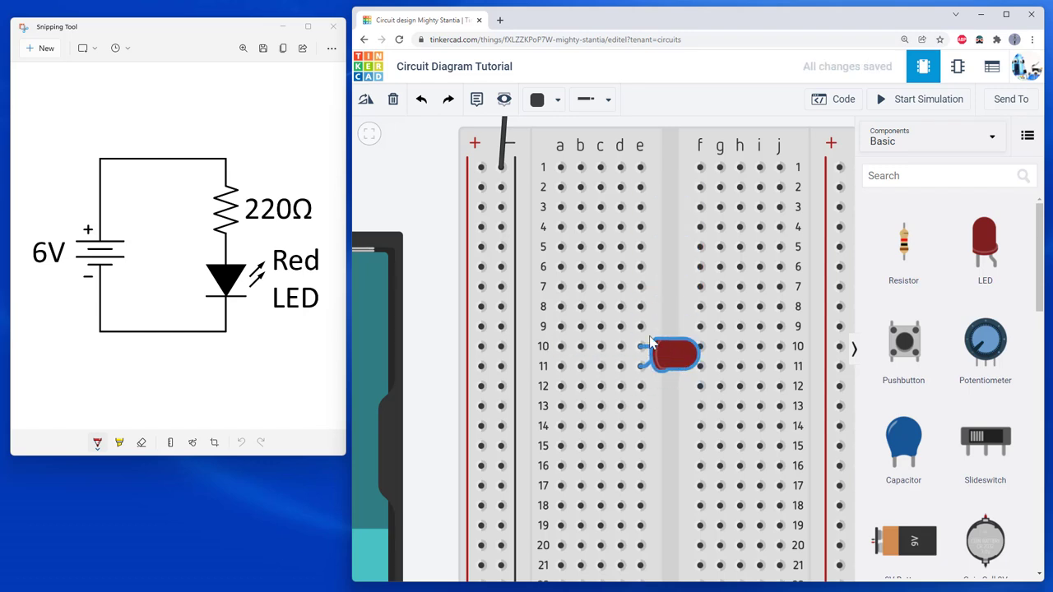
left_click(441, 244)
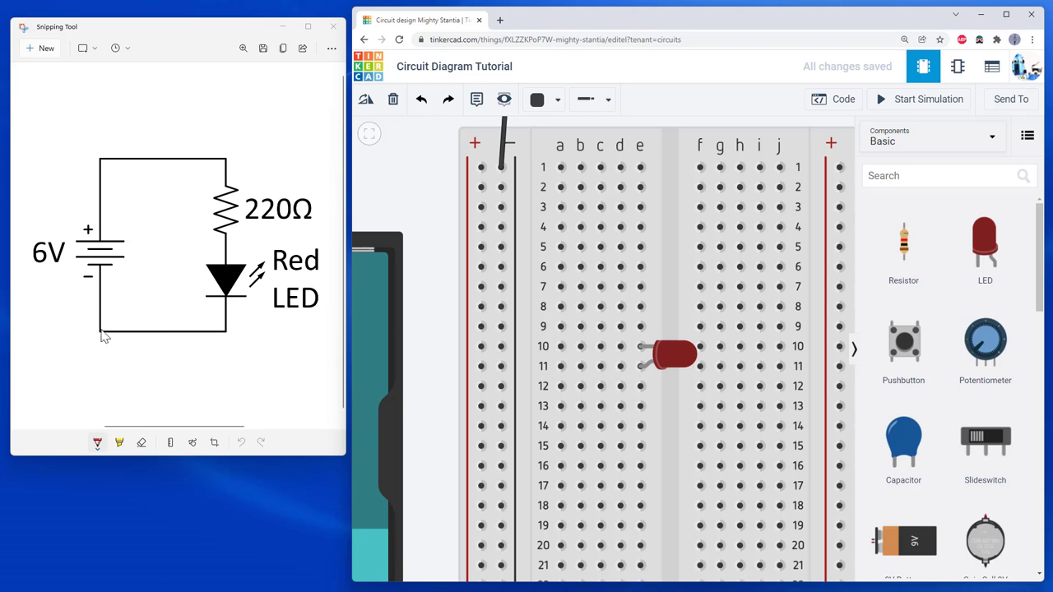
Step: Connect row 10 of the left negative rail to hole a10 with a black wire, in line with the LED's cathode
left_click_drag(84, 276, 93, 276)
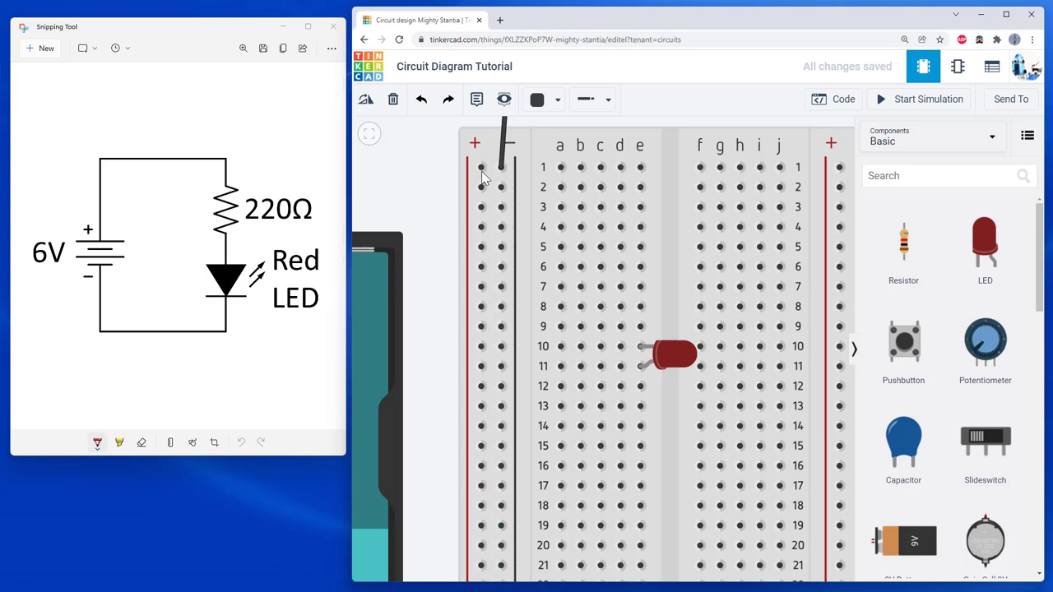
scroll(500, 206, "down", 5)
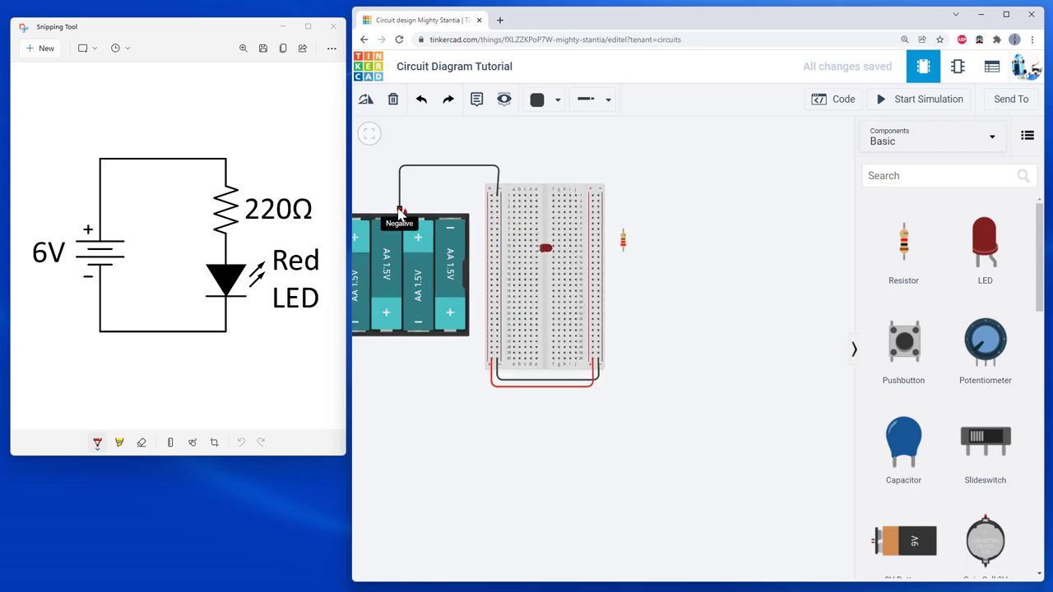
scroll(398, 212, "up", 4)
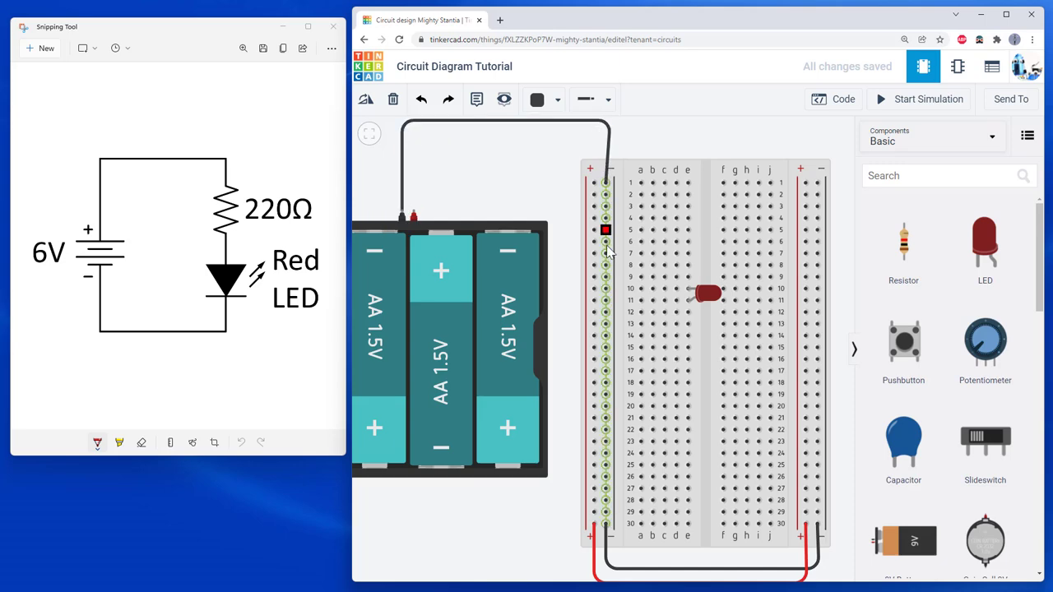
scroll(611, 301, "up", 2)
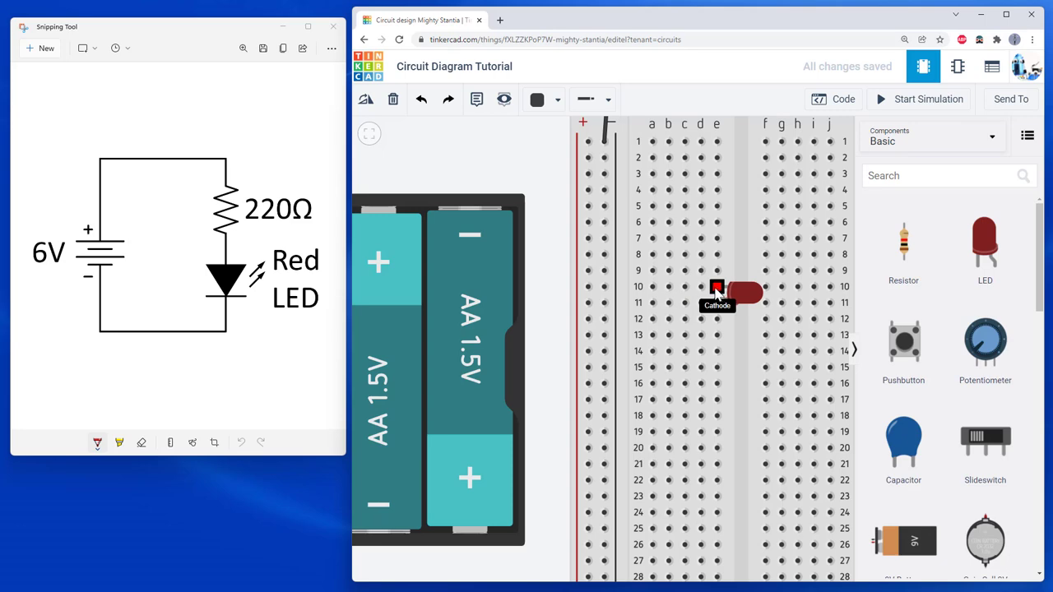
scroll(715, 292, "up", 2)
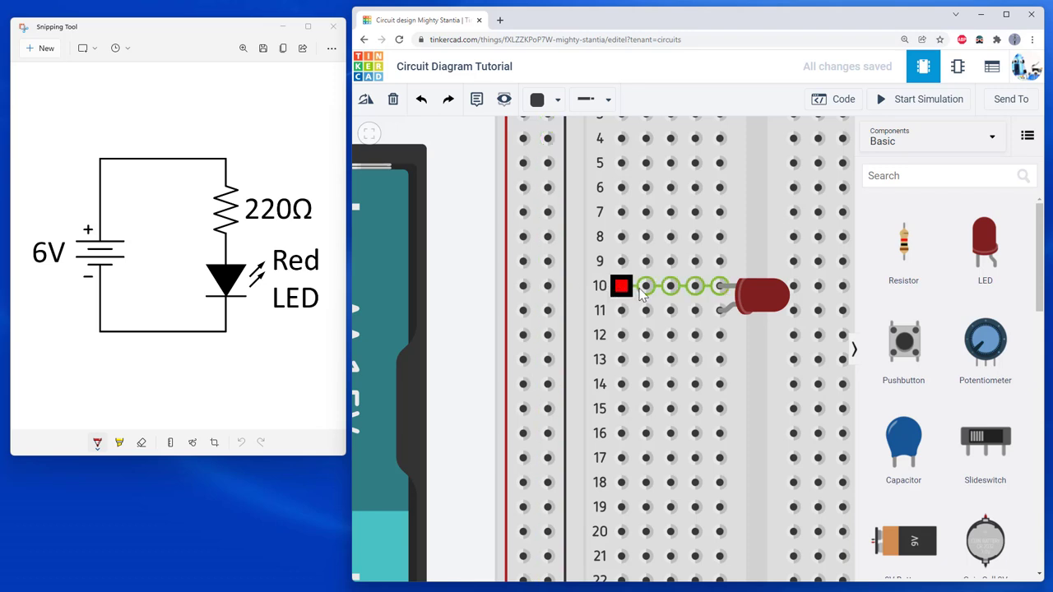
left_click(547, 287)
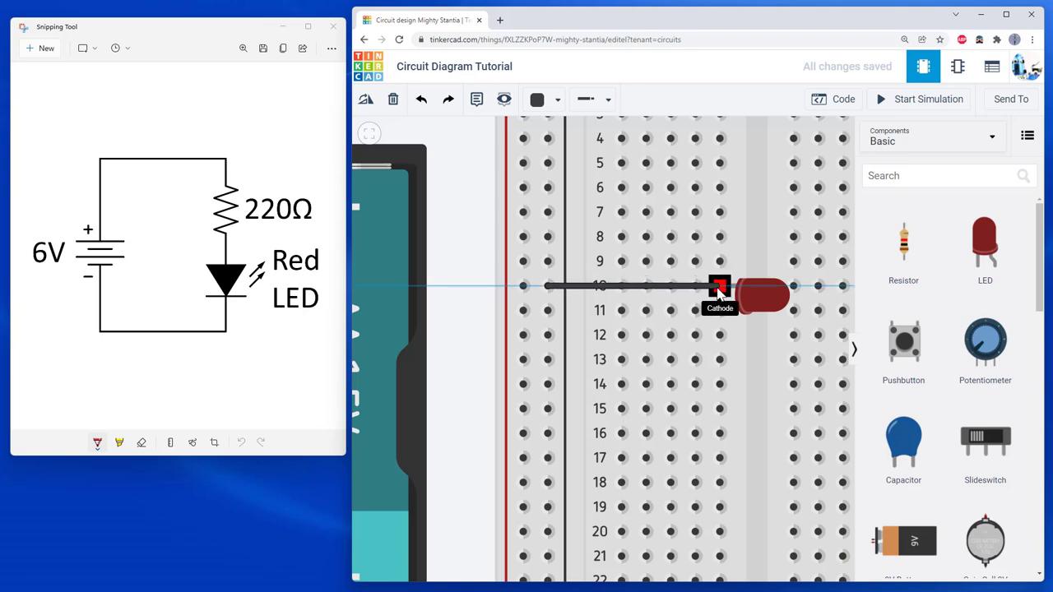
left_click(622, 285)
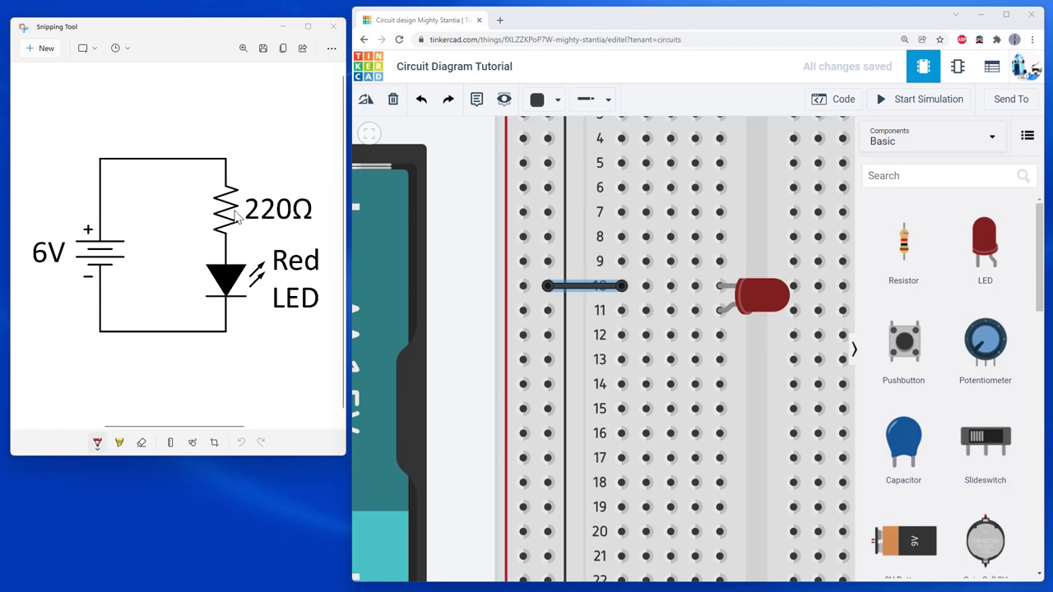
Step: Place a second resistor between the battery pack and the breadboard and set its resistance to 220 Ω
left_click_drag(903, 249, 472, 304)
left_click_drag(763, 185, 714, 196)
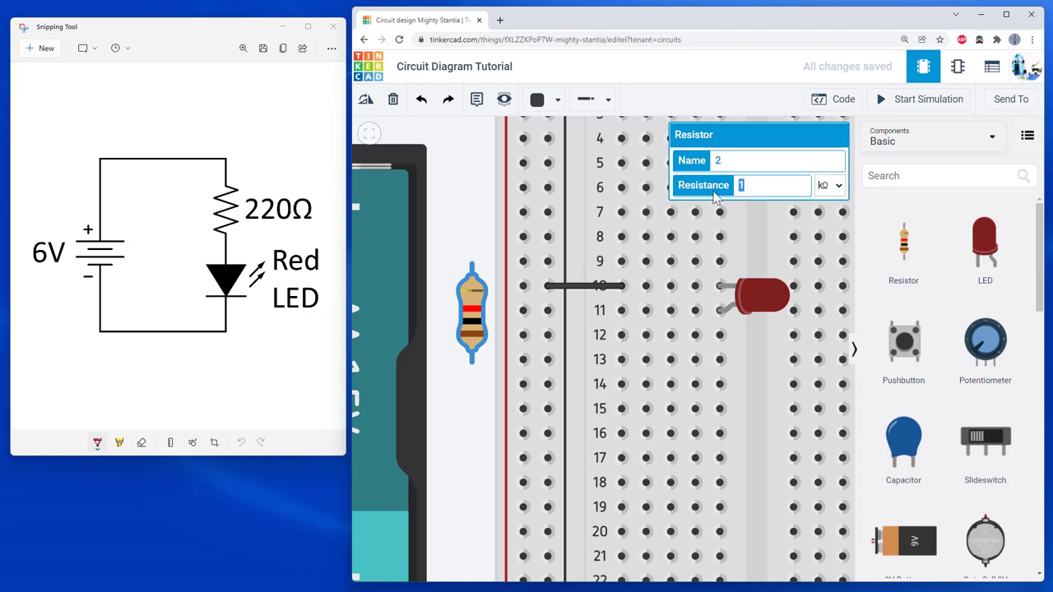
type("220")
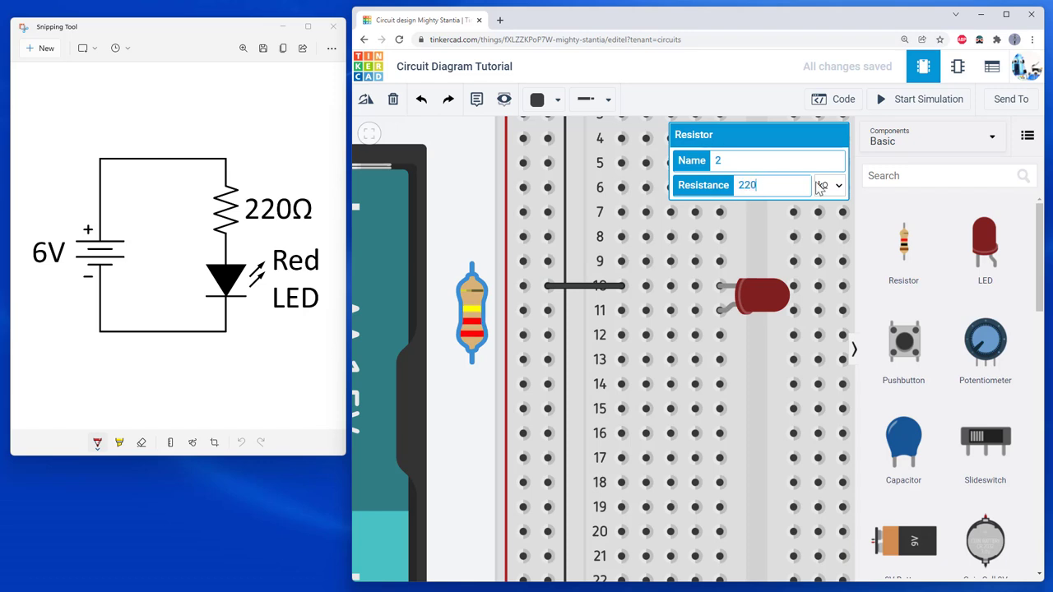
left_click(829, 186)
left_click(821, 254)
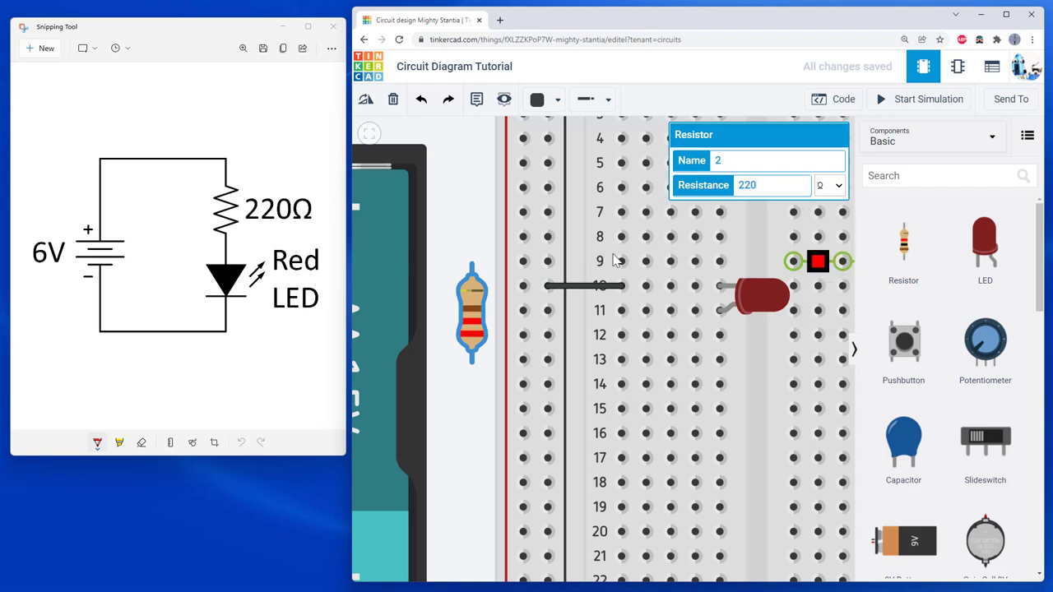
left_click(493, 209)
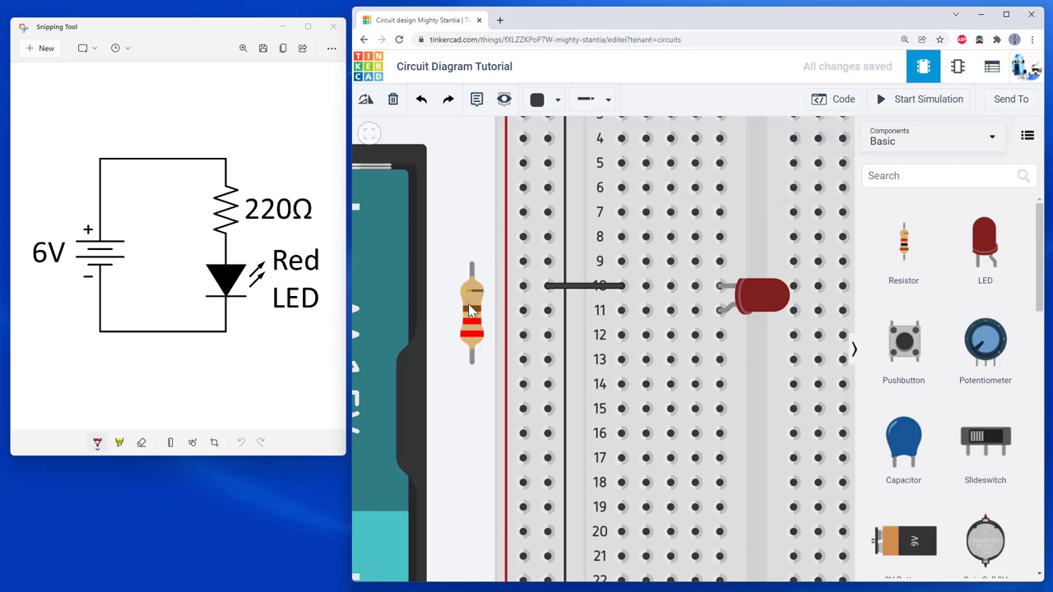
Step: Delete the older resistor to the right of the breadboard
scroll(500, 312, "down", 5)
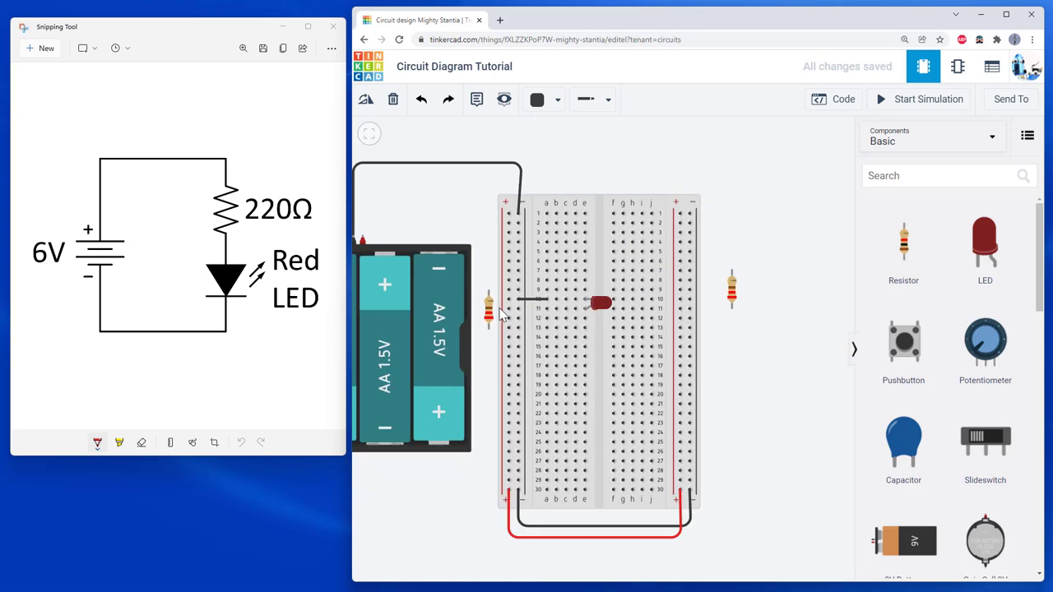
left_click(731, 296)
key("Delete")
Step: Rotate the remaining 220 Ω resistor to horizontal and place it along row 16, from column a to column e
scroll(489, 328, "up", 2)
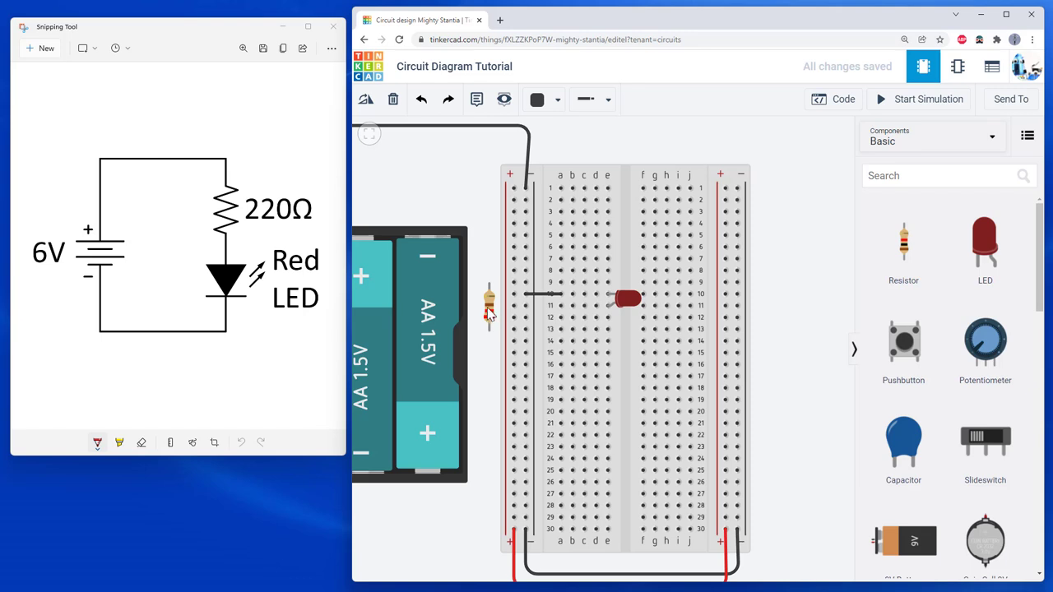
left_click(489, 313)
left_click(365, 101)
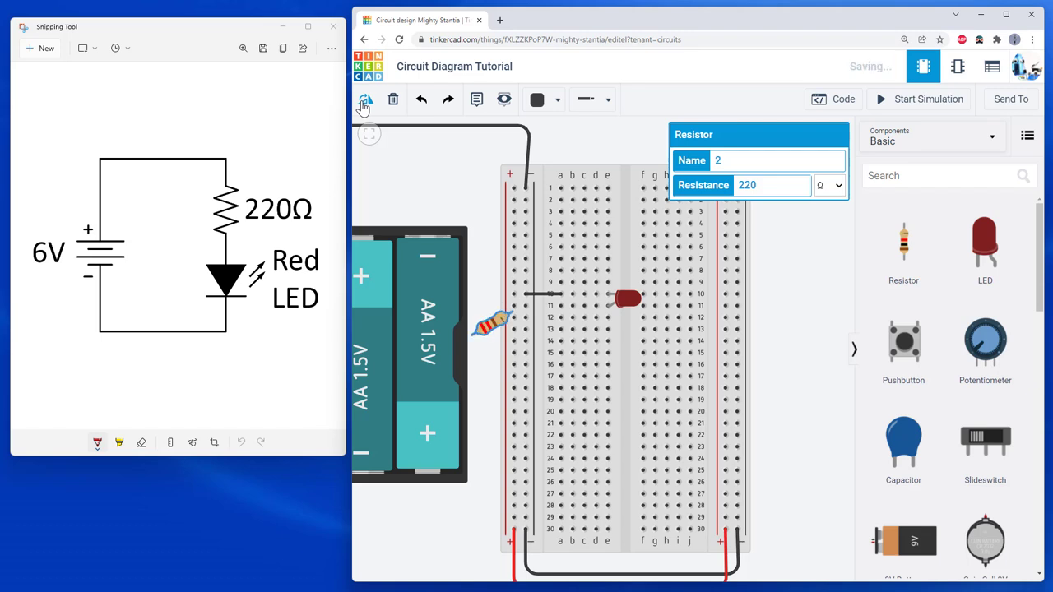
left_click_drag(490, 327, 580, 367)
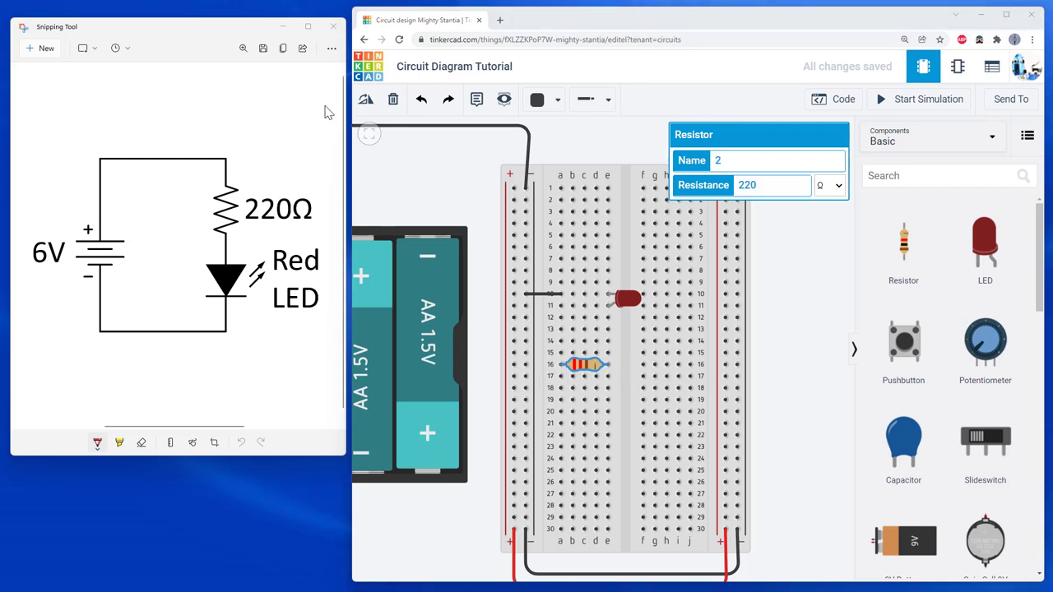
Step: Rotate the resistor to vertical and place it in column e, with its legs in rows 13 and 17
left_click(366, 101)
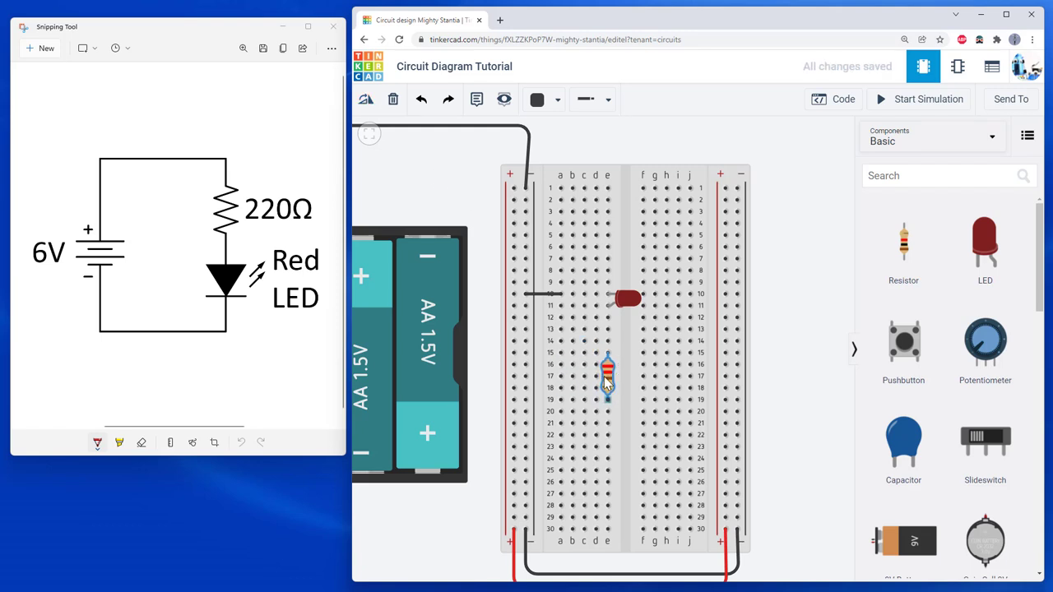
left_click_drag(587, 374, 680, 491)
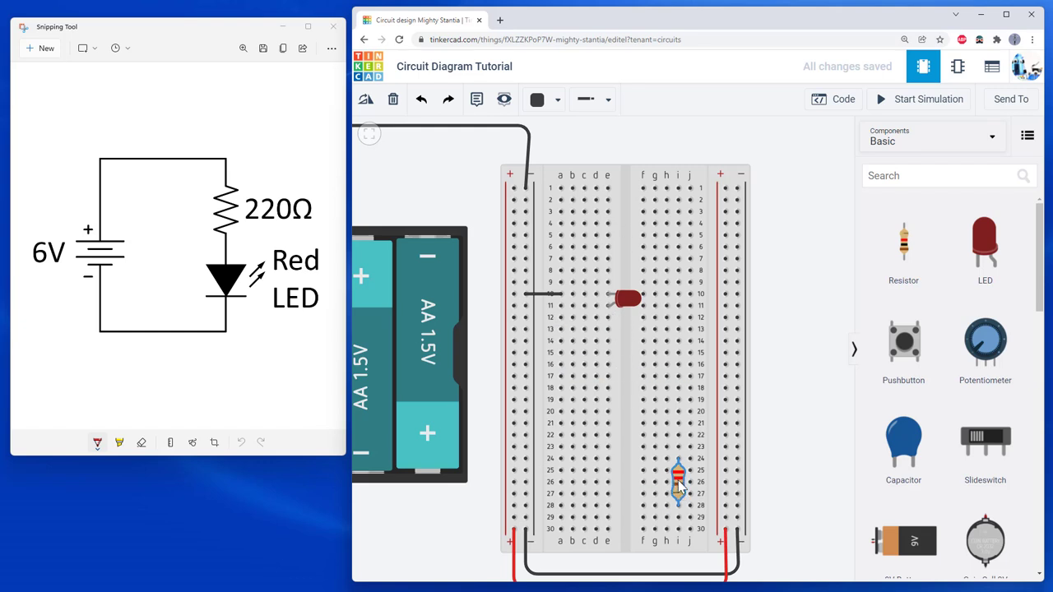
left_click_drag(679, 487, 609, 359)
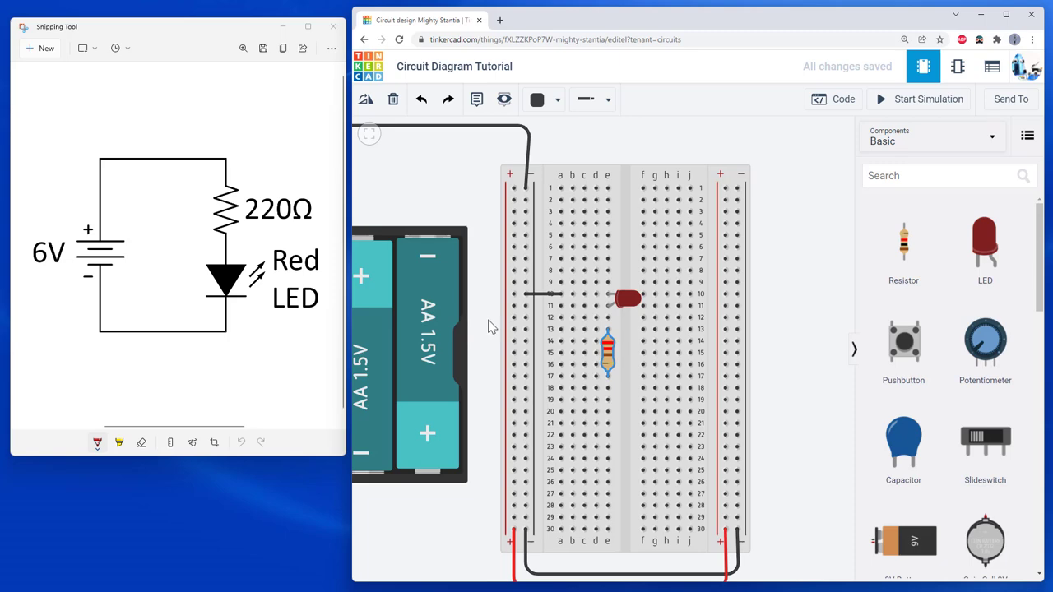
scroll(488, 328, "up", 2)
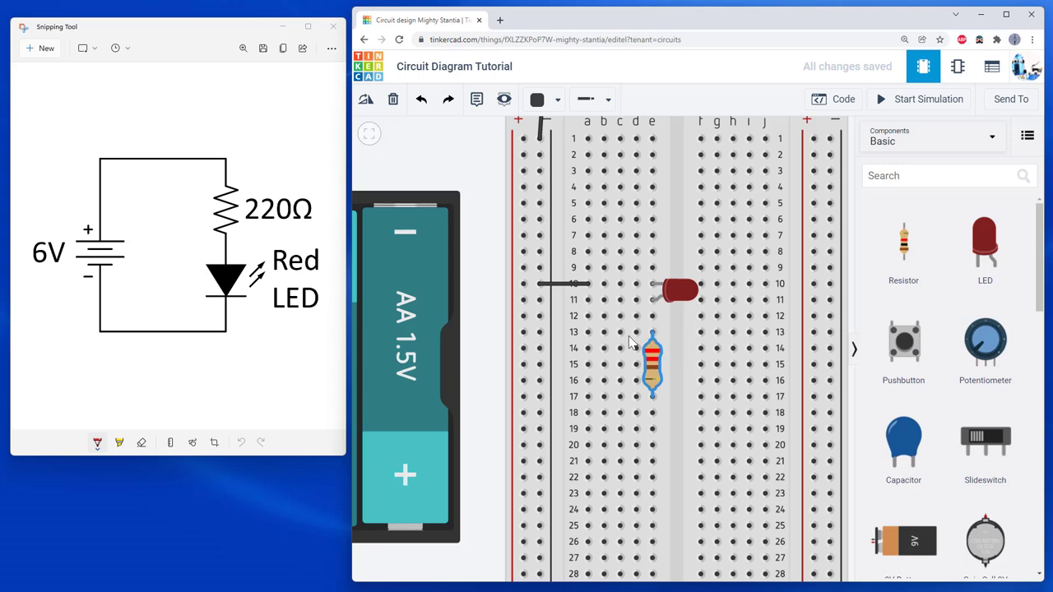
scroll(628, 341, "up", 1)
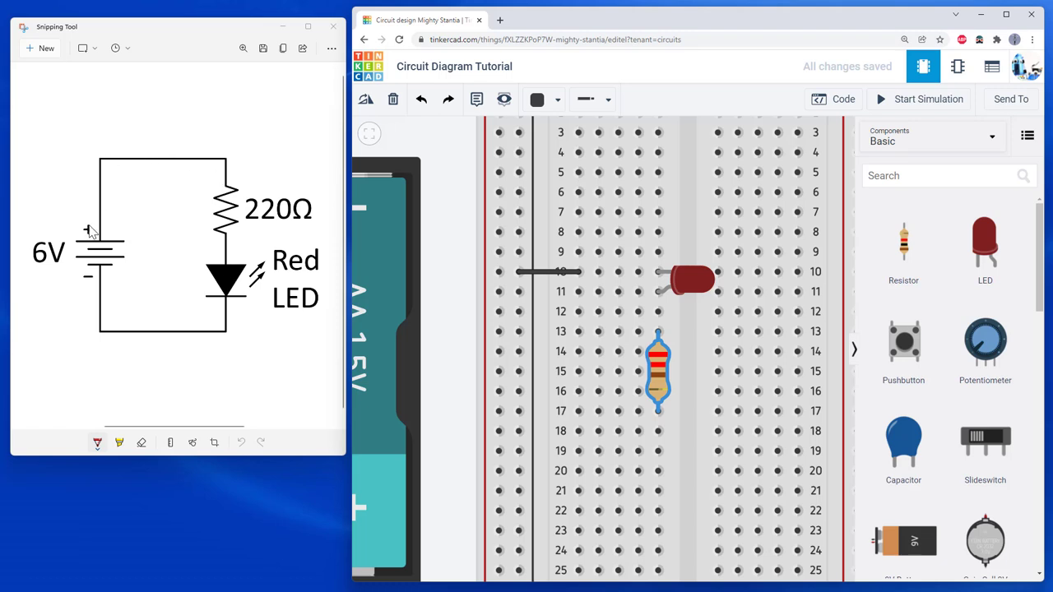
Step: Wire the left positive rail to column a of row 17 and colour that wire red
left_click(441, 350)
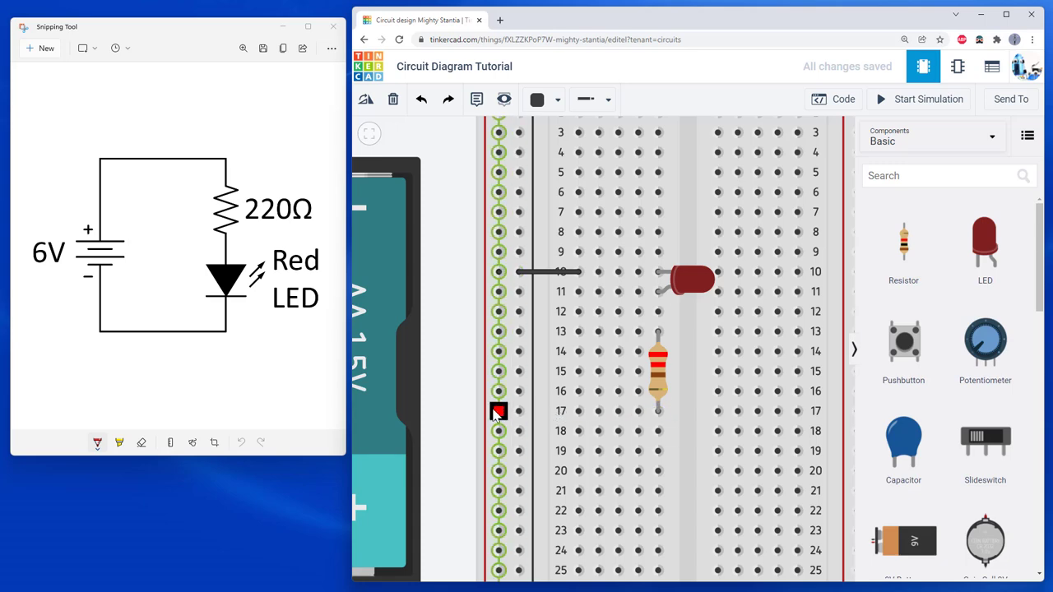
scroll(499, 411, "down", 5)
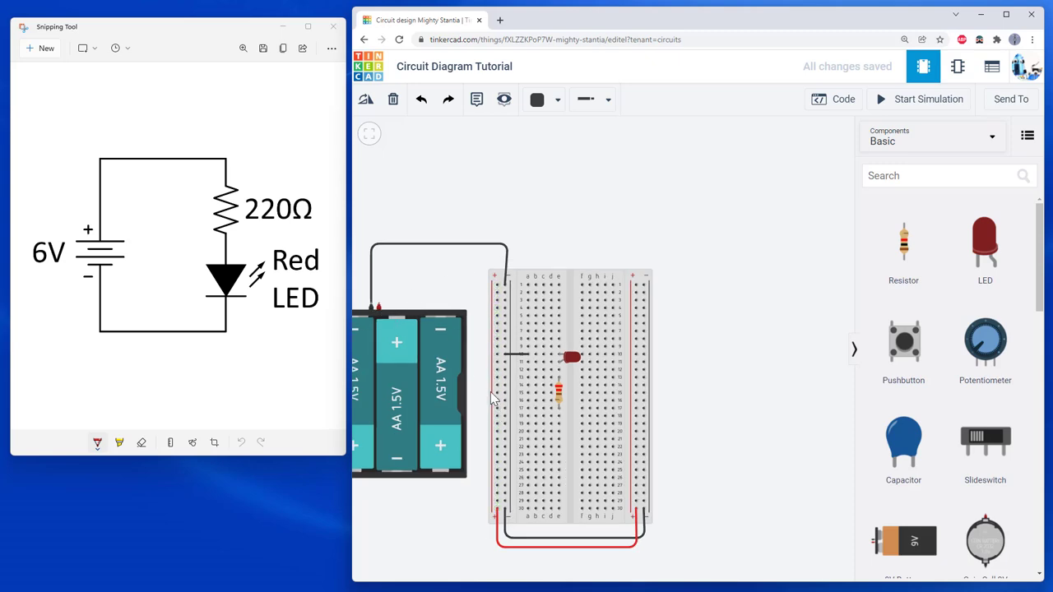
scroll(494, 403, "up", 3)
scroll(493, 403, "up", 4)
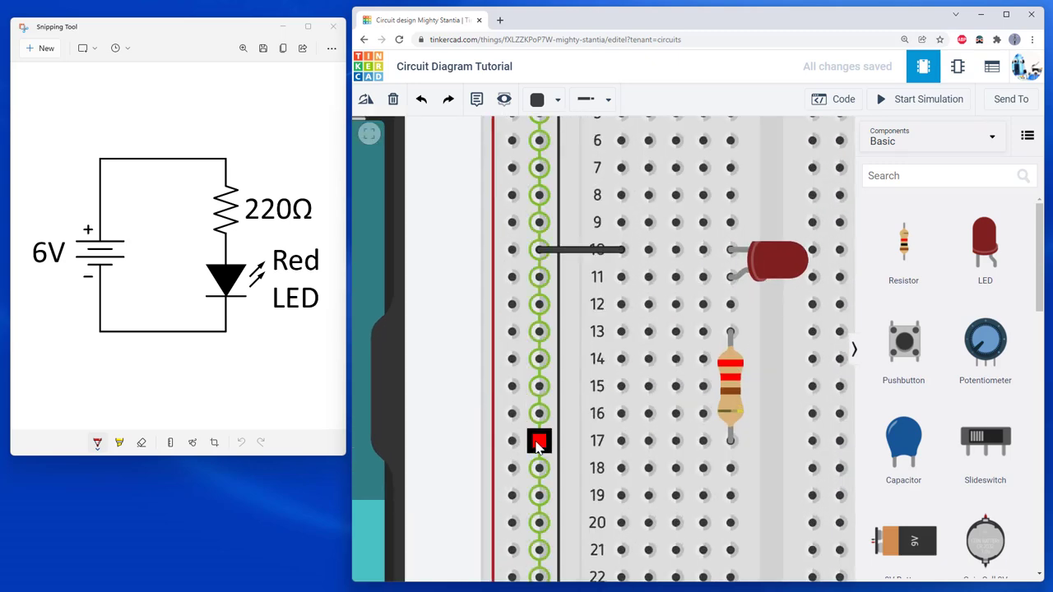
left_click(512, 442)
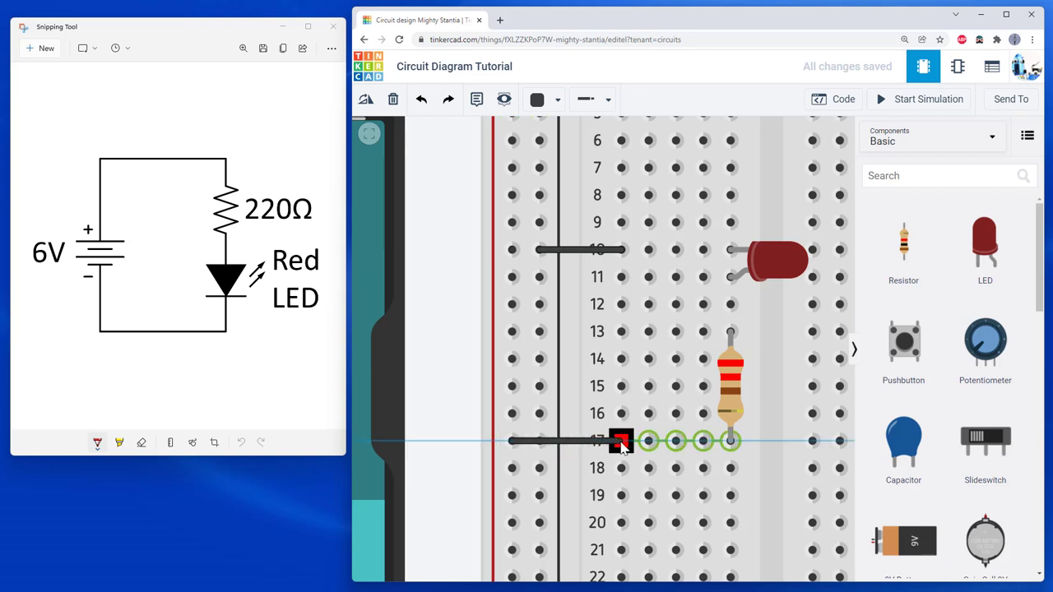
left_click(621, 442)
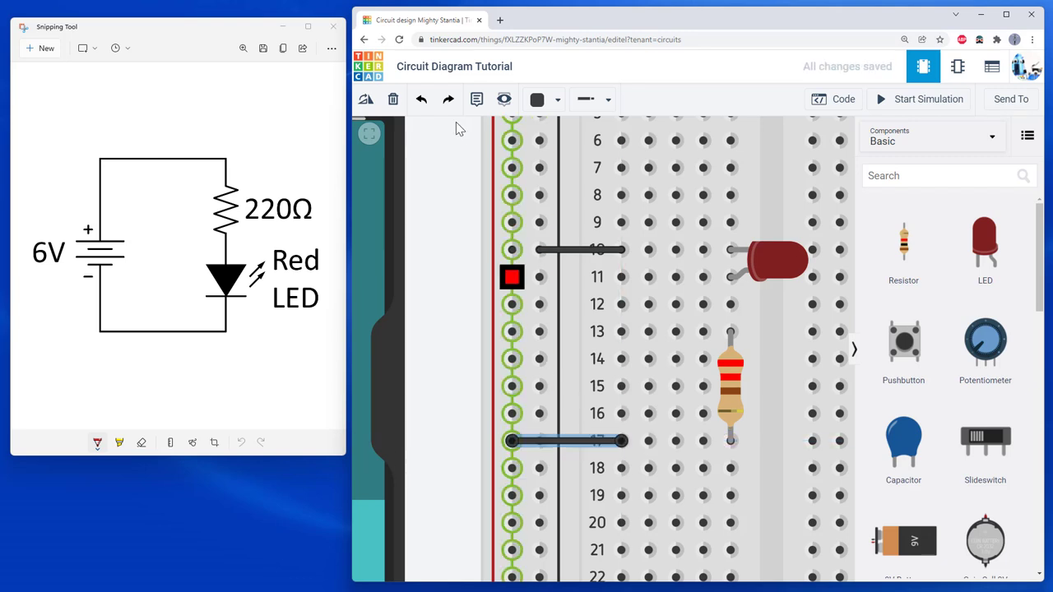
left_click(539, 100)
left_click(552, 167)
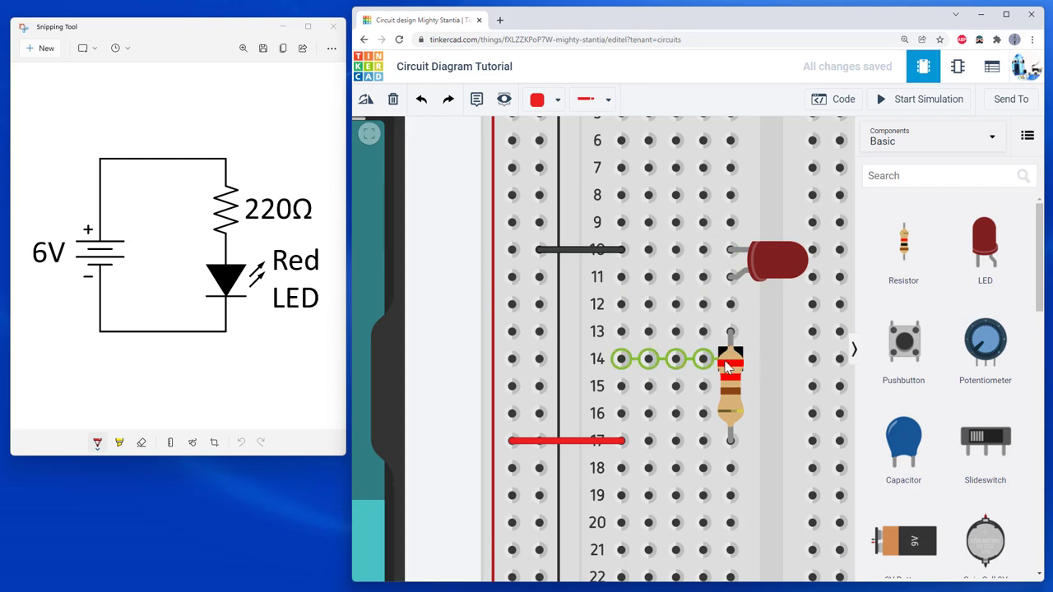
Step: Keep the resistor in rows 13 and 17, connect rows 13 and 11 with a wire in column d, and colour it green
left_click_drag(720, 342, 718, 314)
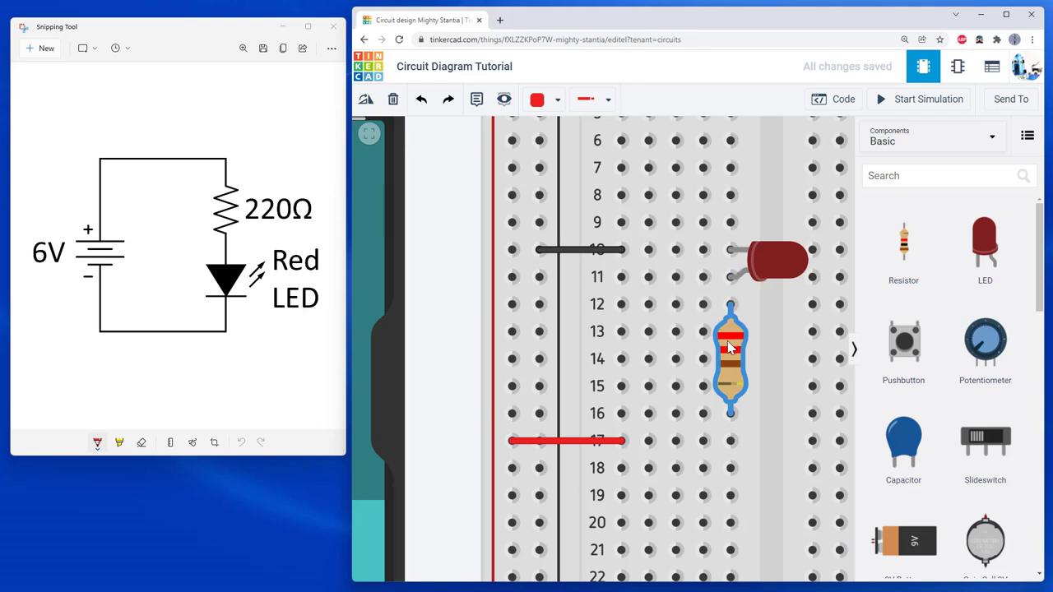
left_click_drag(729, 347, 728, 374)
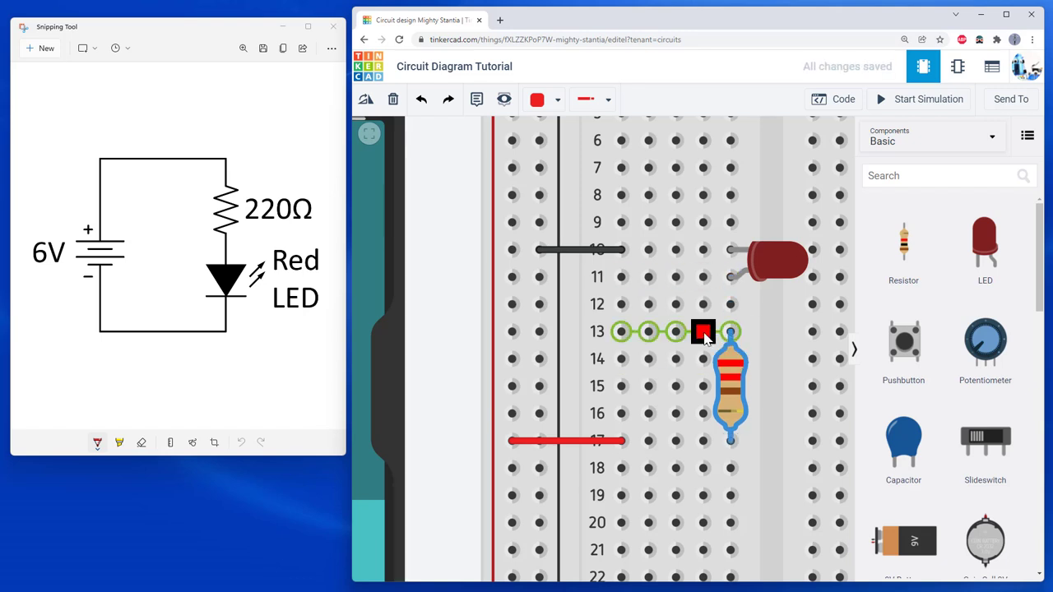
left_click(703, 332)
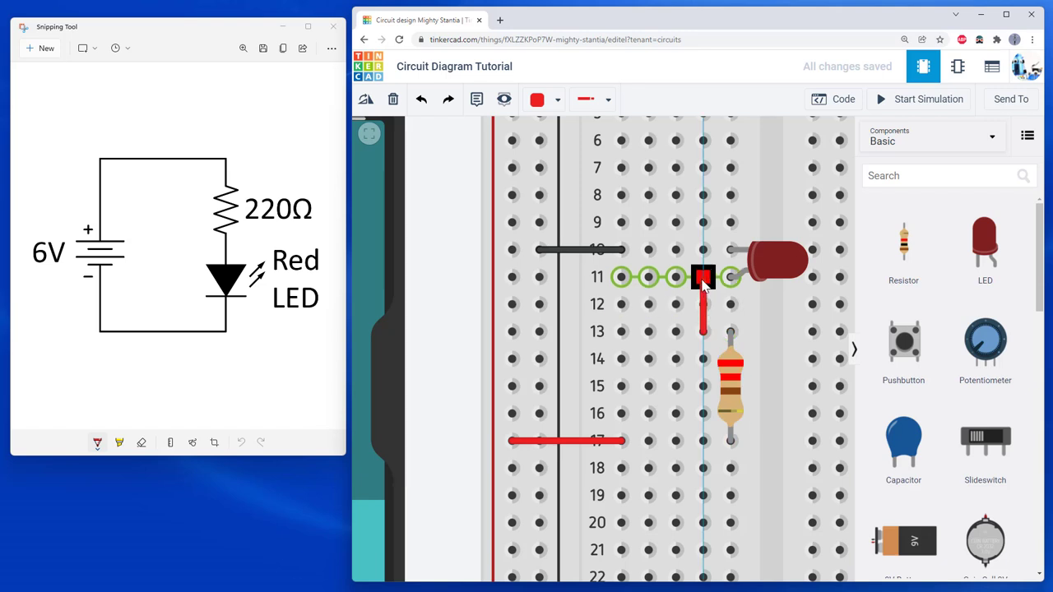
left_click(703, 277)
left_click(547, 101)
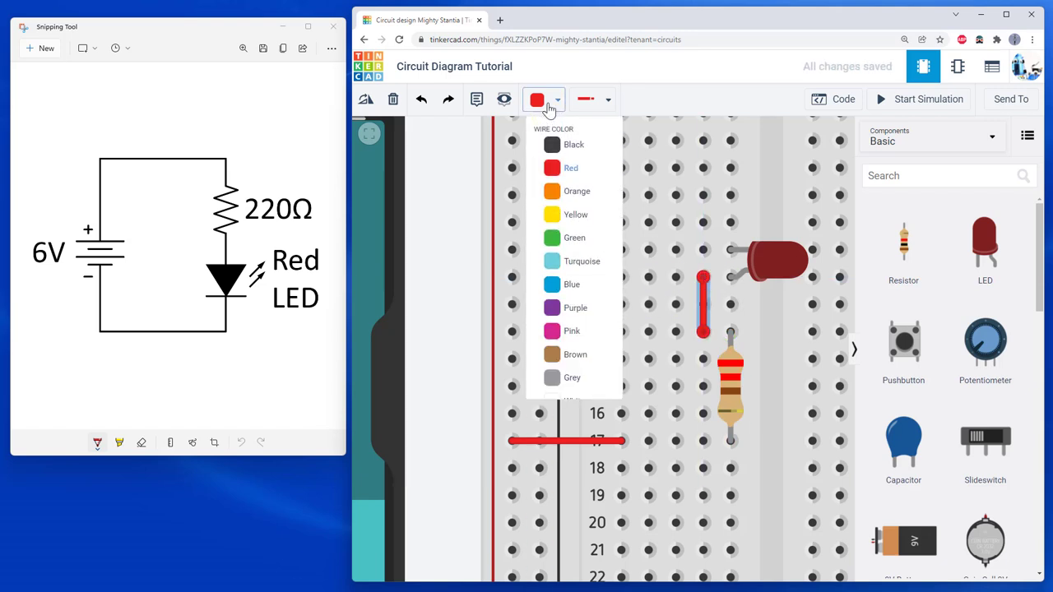
left_click(574, 238)
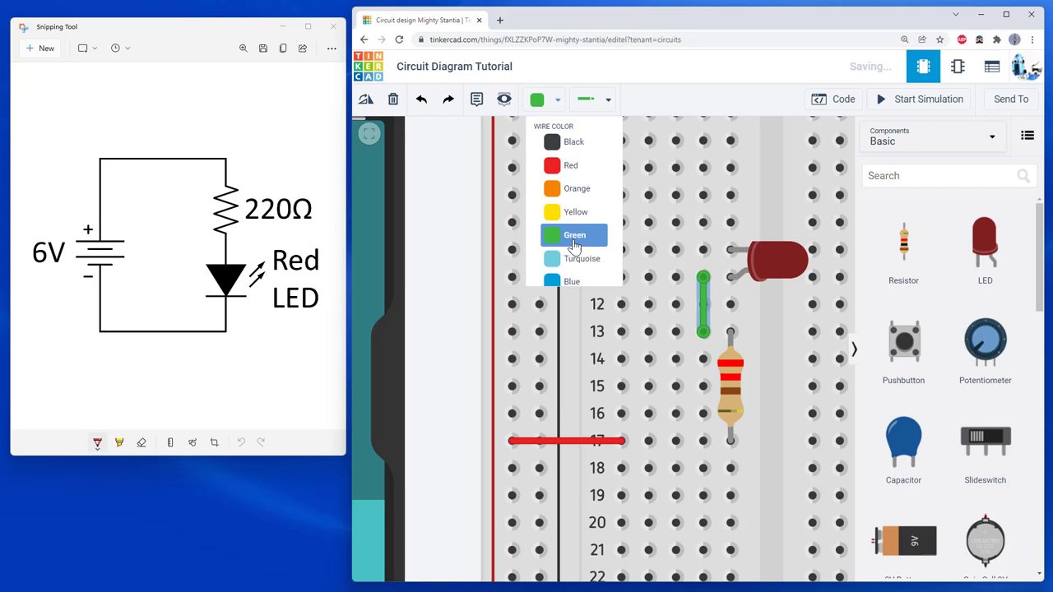
left_click(452, 264)
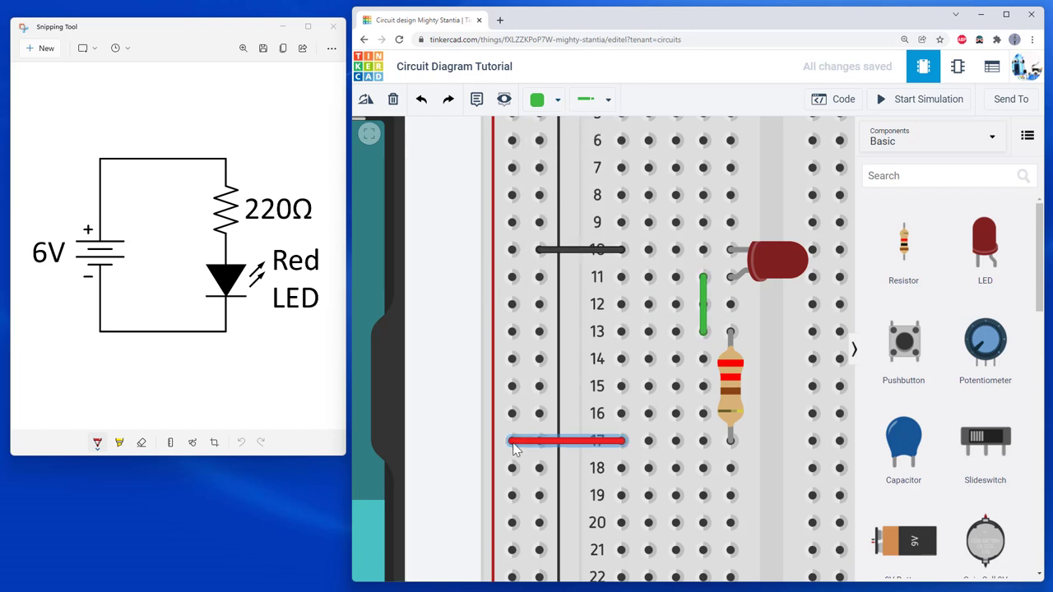
Step: Simulate the circuit to check whether the LED lights, and stop the simulation
left_click_drag(515, 448, 513, 445)
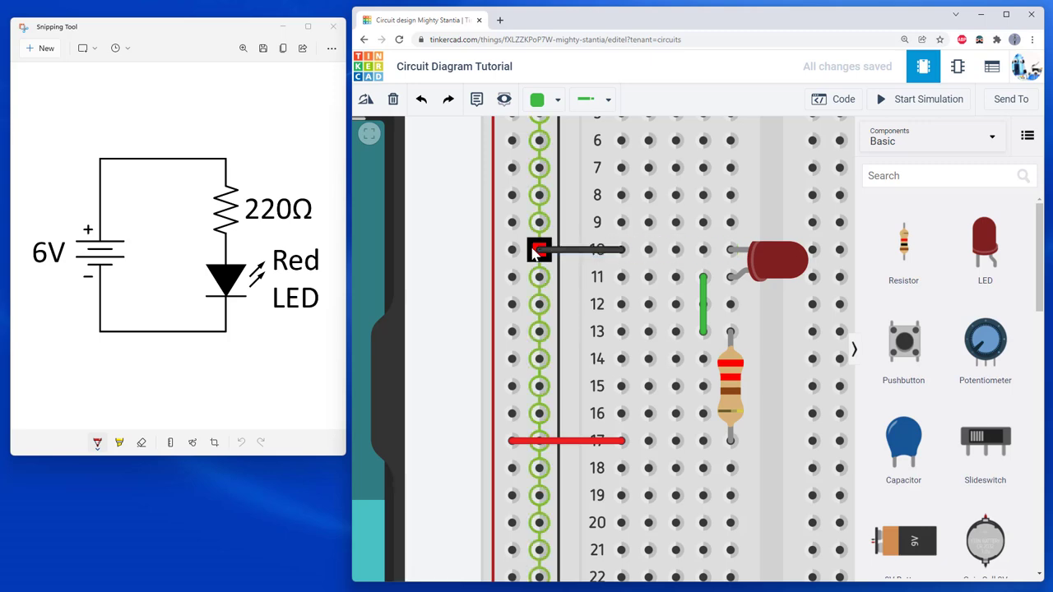
scroll(533, 253, "down", 5)
left_click_drag(471, 190, 564, 307)
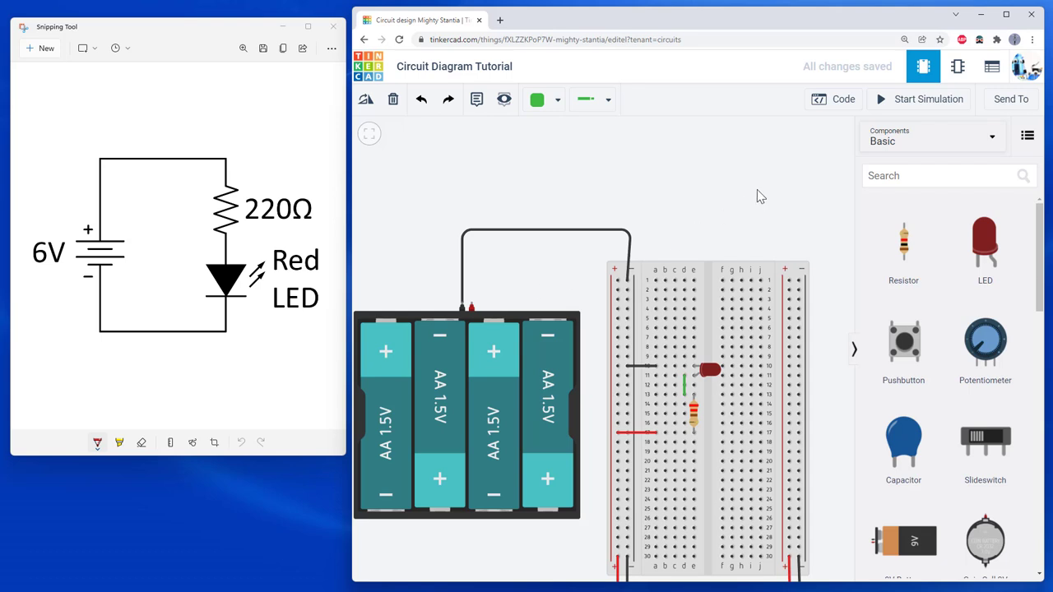
left_click(886, 106)
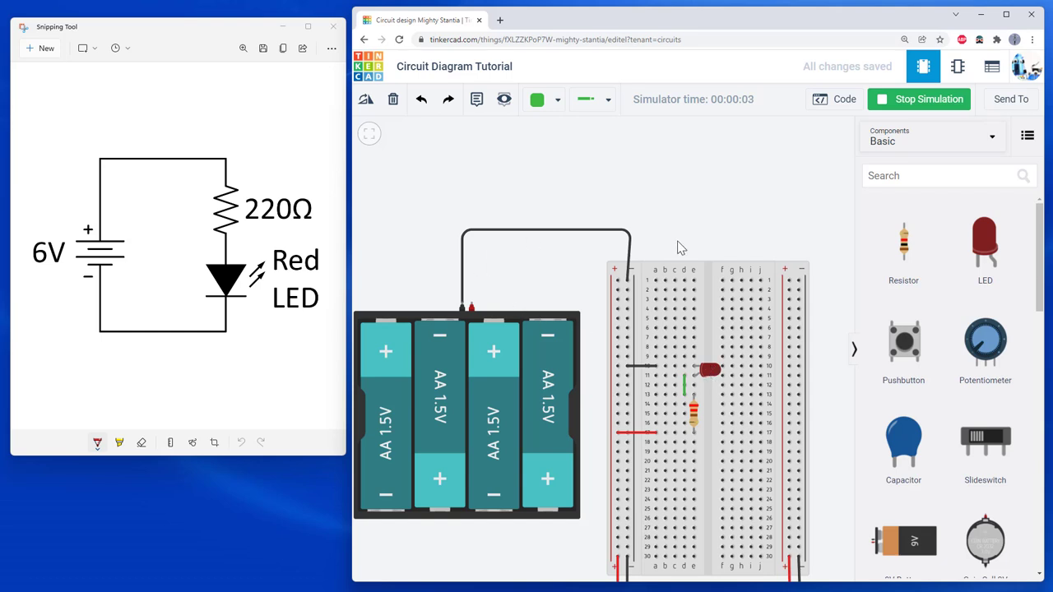
left_click(892, 105)
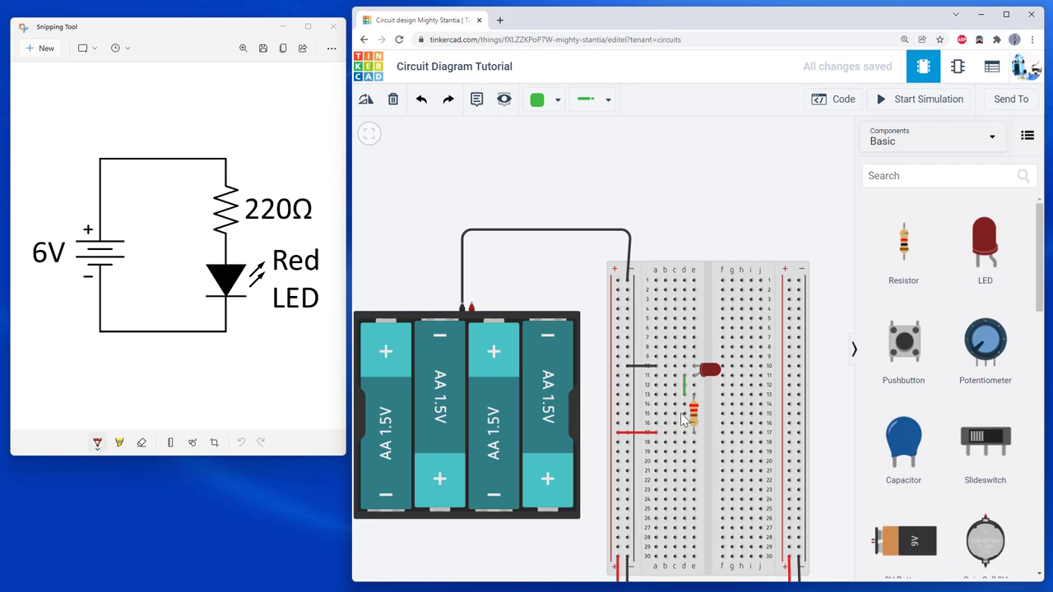
Step: Route a wire from the battery pack's positive terminal to the left positive rail at row 1 and colour it red
left_click_drag(591, 413, 600, 371)
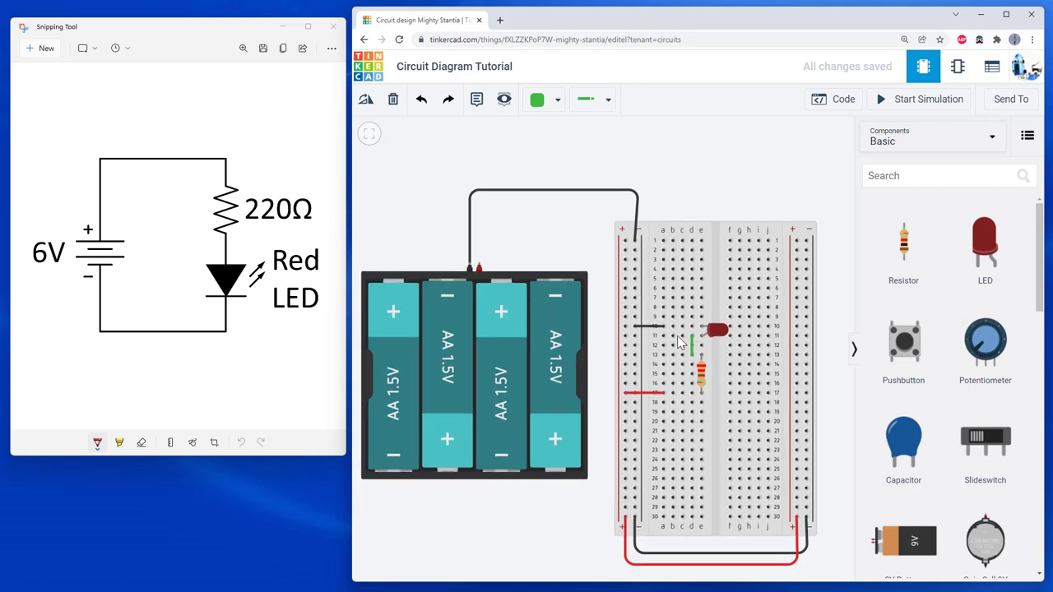
left_click(479, 267)
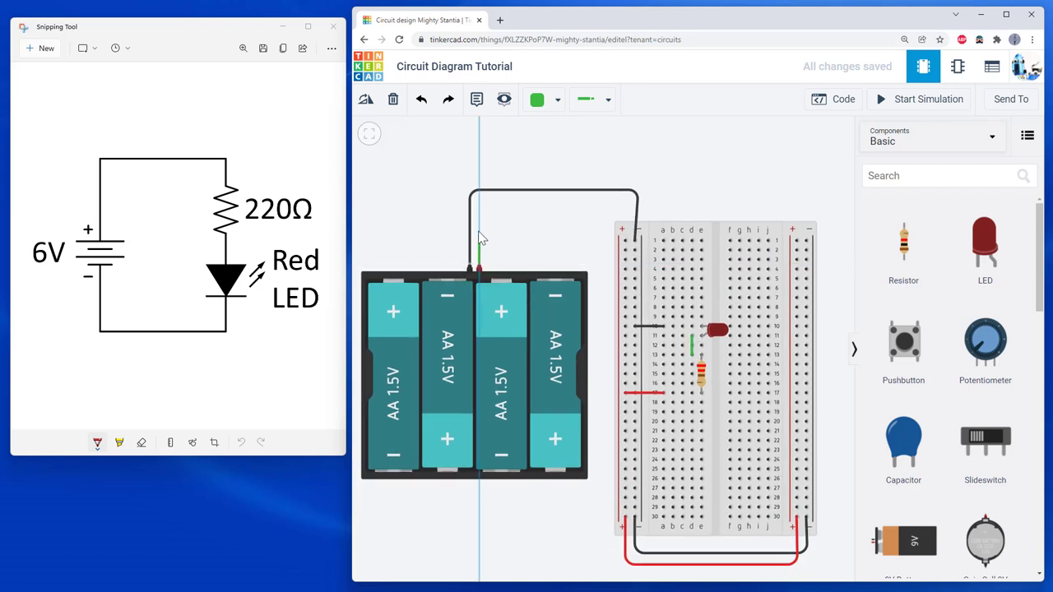
left_click(479, 204)
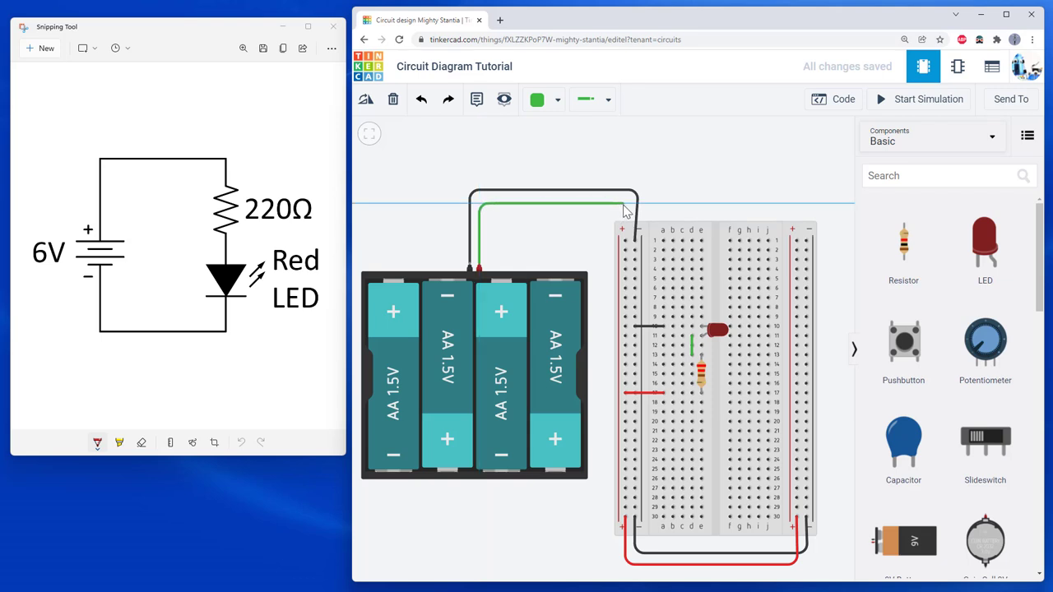
left_click(623, 204)
left_click(626, 239)
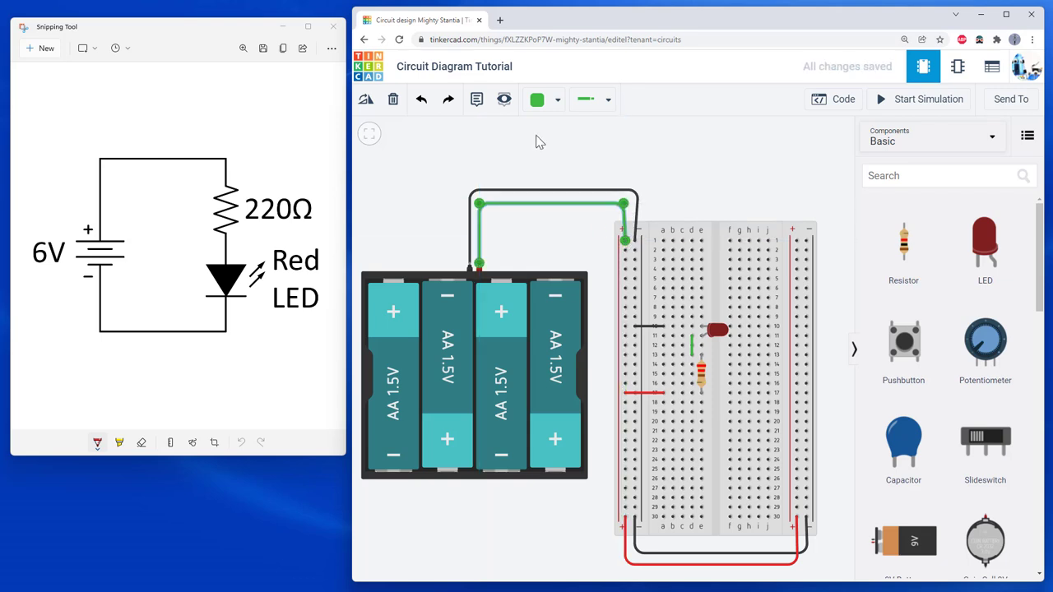
left_click(553, 103)
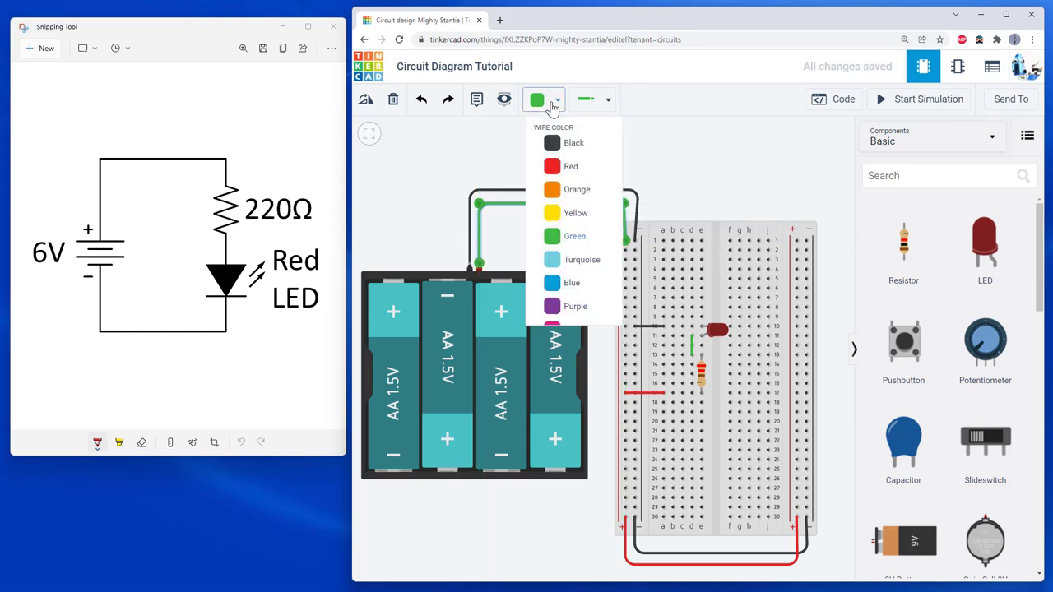
left_click(567, 167)
left_click(668, 176)
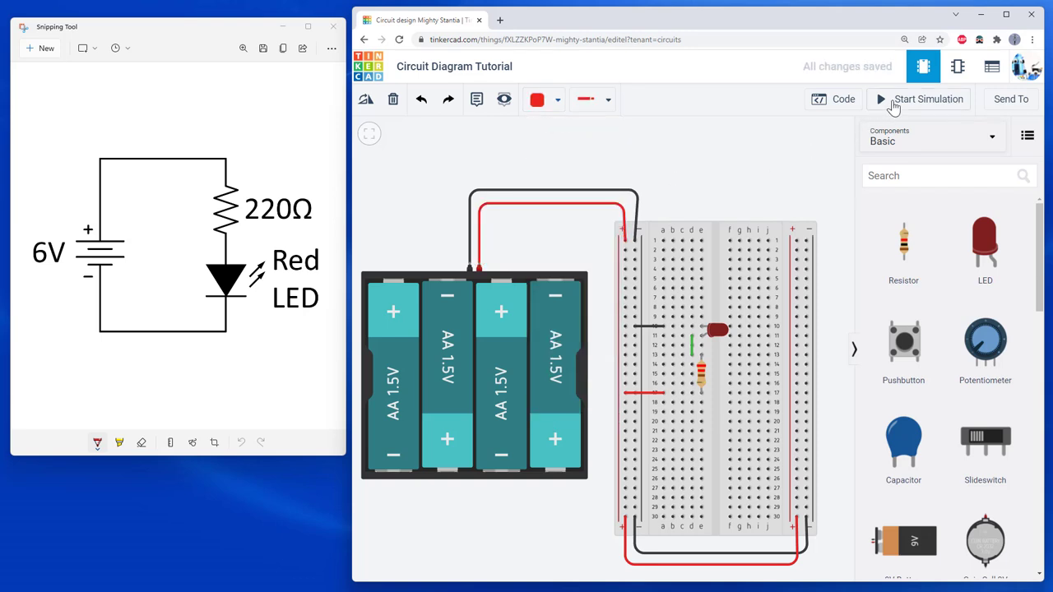
Step: Simulate the circuit with both battery terminals wired, compare it with the circuit diagram, and stop the simulation
left_click(893, 105)
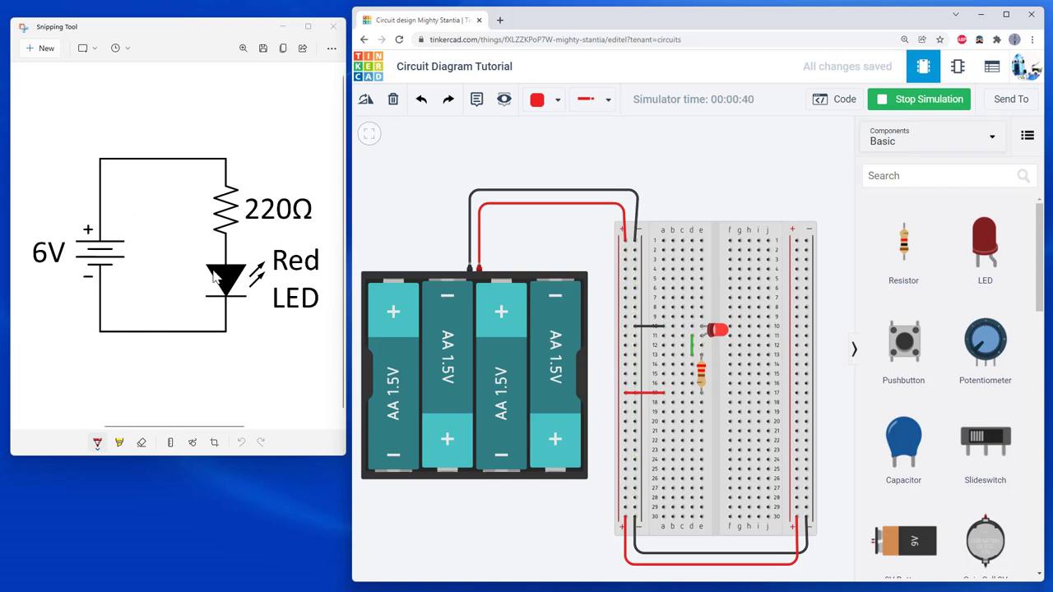
left_click(921, 99)
Step: Delete the green wire and move the resistor to column d, with its legs in rows 11 and 15
left_click_drag(606, 332, 608, 285)
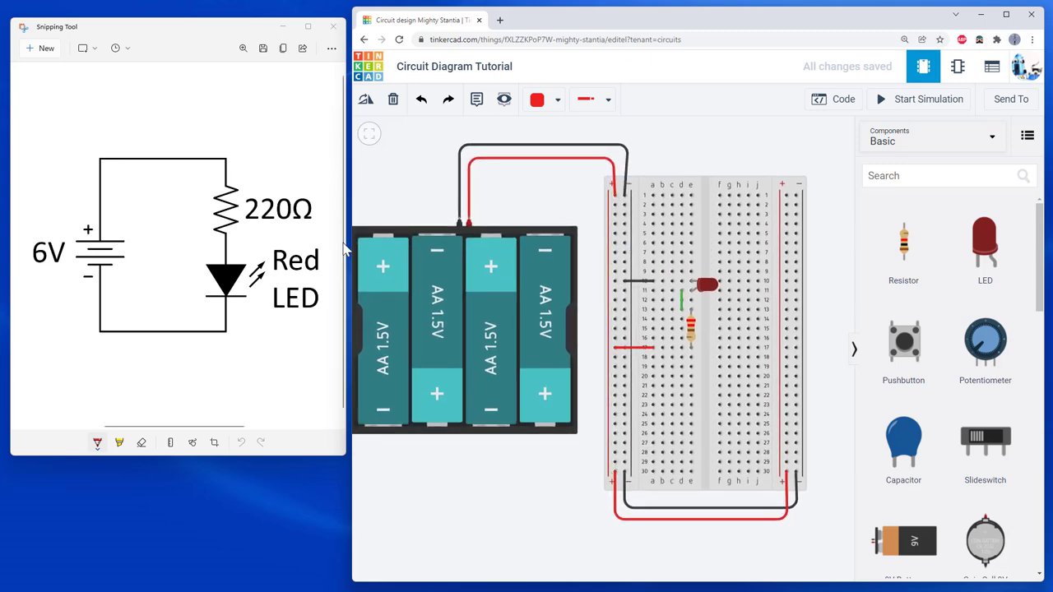
scroll(691, 288, "up", 3)
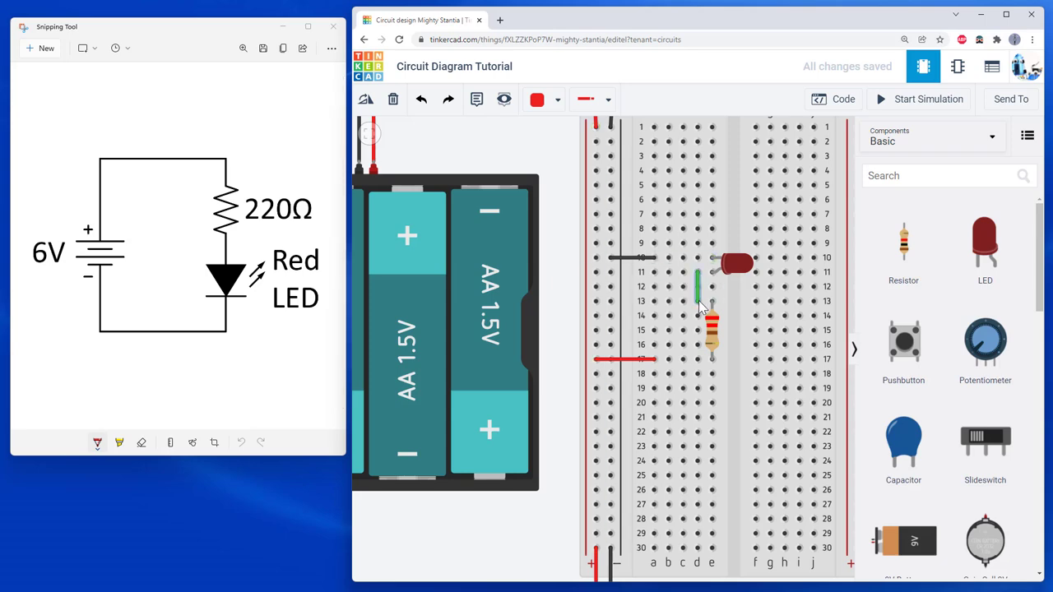
scroll(700, 306, "down", 5)
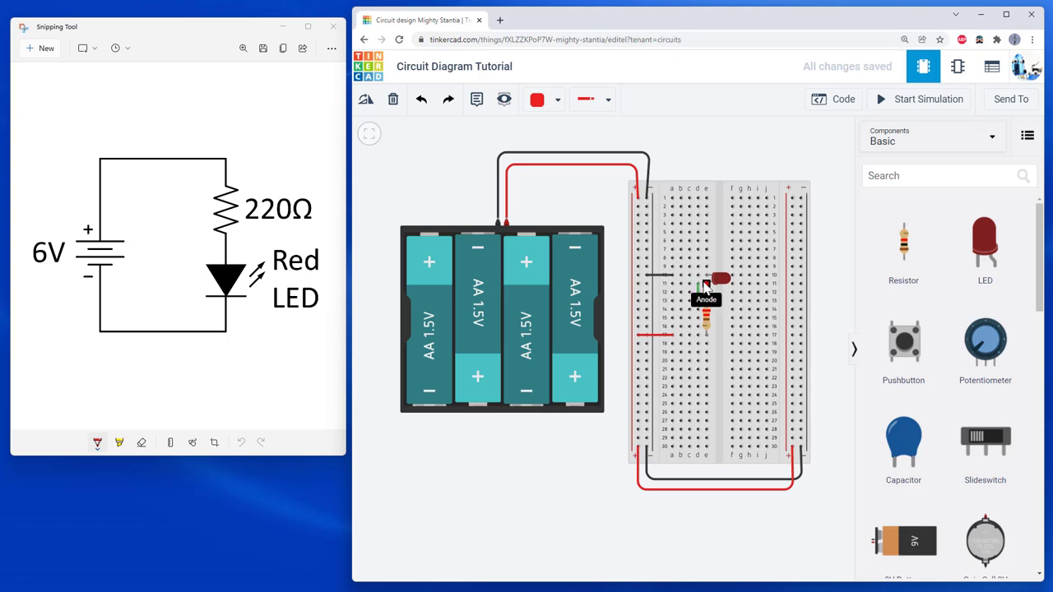
scroll(707, 288, "up", 5)
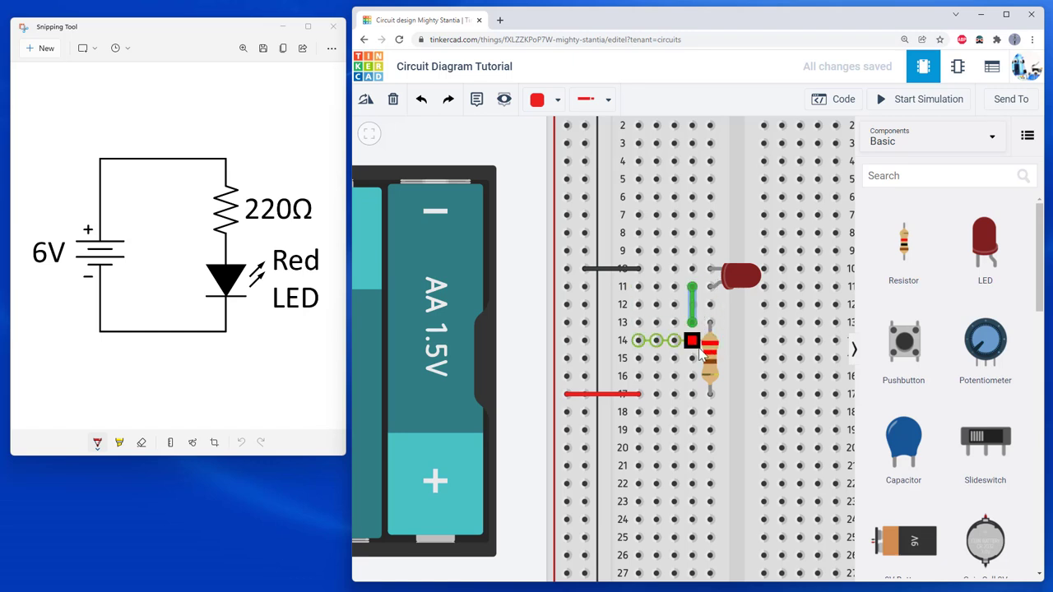
left_click_drag(699, 352, 694, 325)
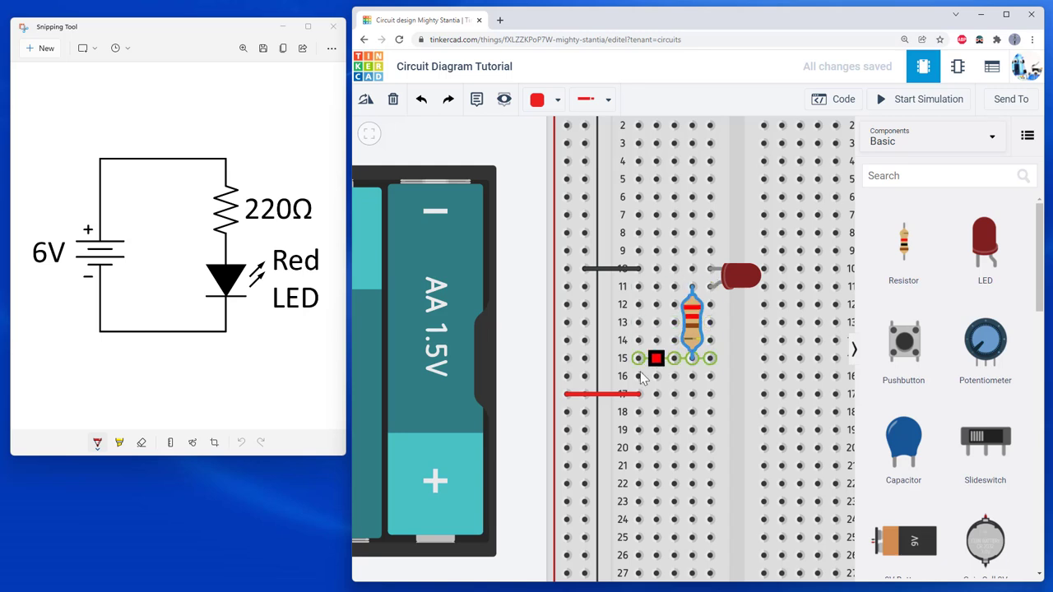
Step: Replace the red wire in row 17 with one from column a of row 15 to the left positive rail
left_click(605, 397)
key("Delete")
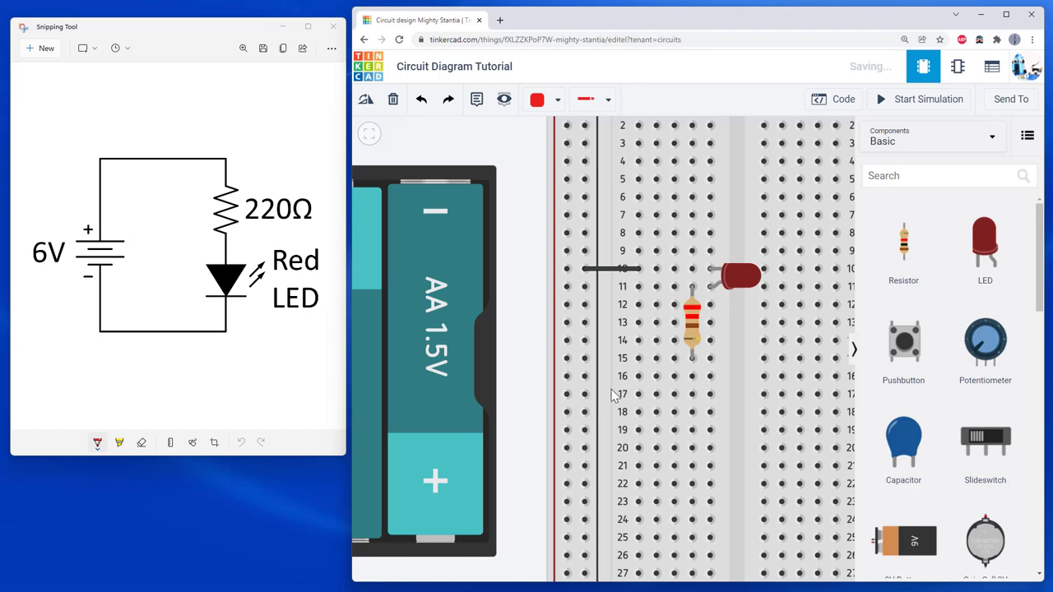
left_click(638, 360)
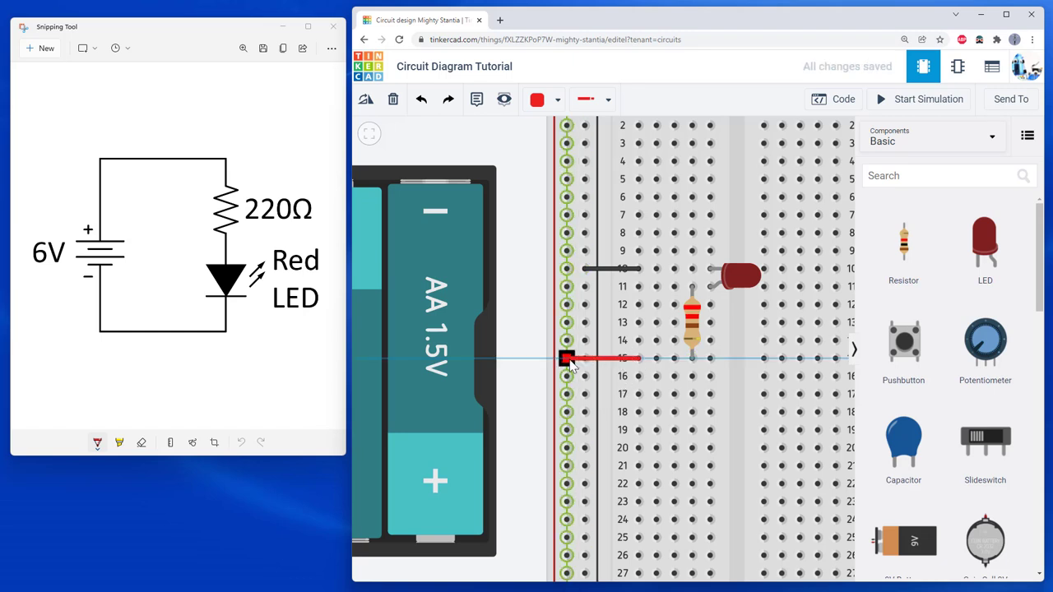
left_click(567, 359)
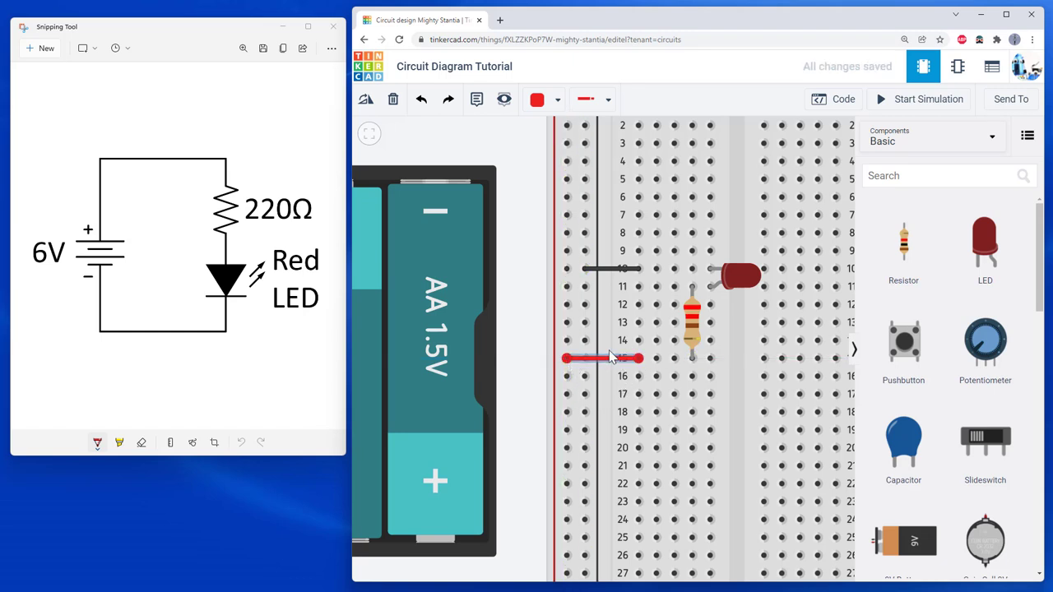
left_click(534, 315)
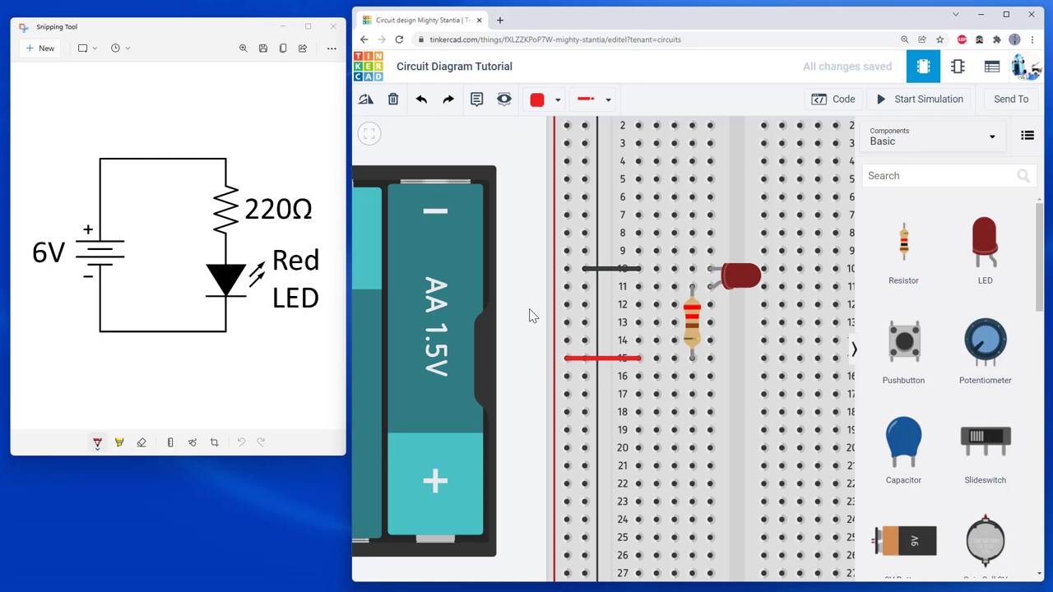
Step: Simulate the layout that has the resistor directly in the LED anode's row, and stop the simulation
left_click(922, 100)
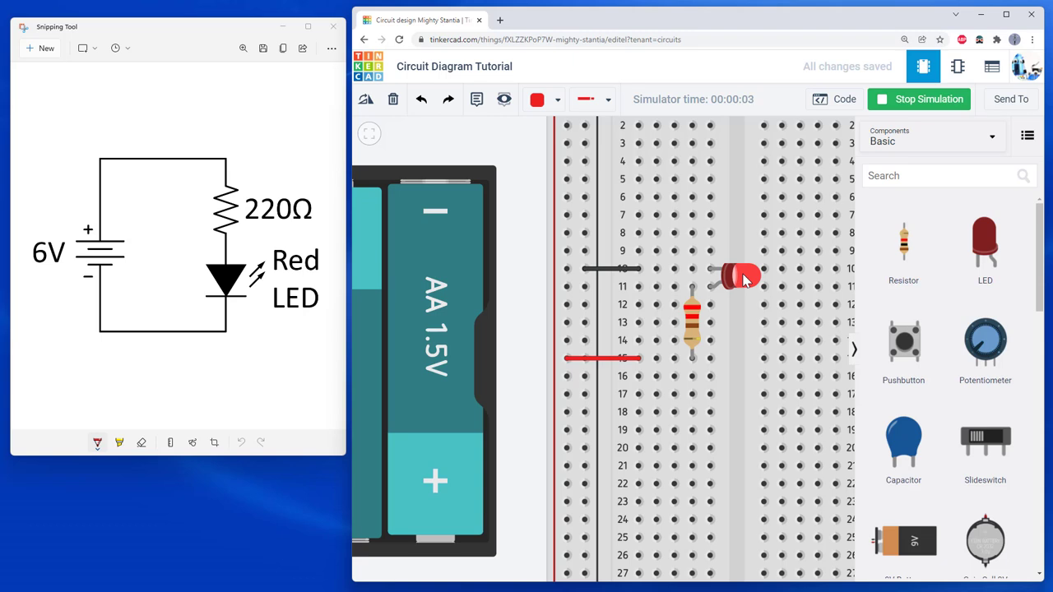
left_click(899, 105)
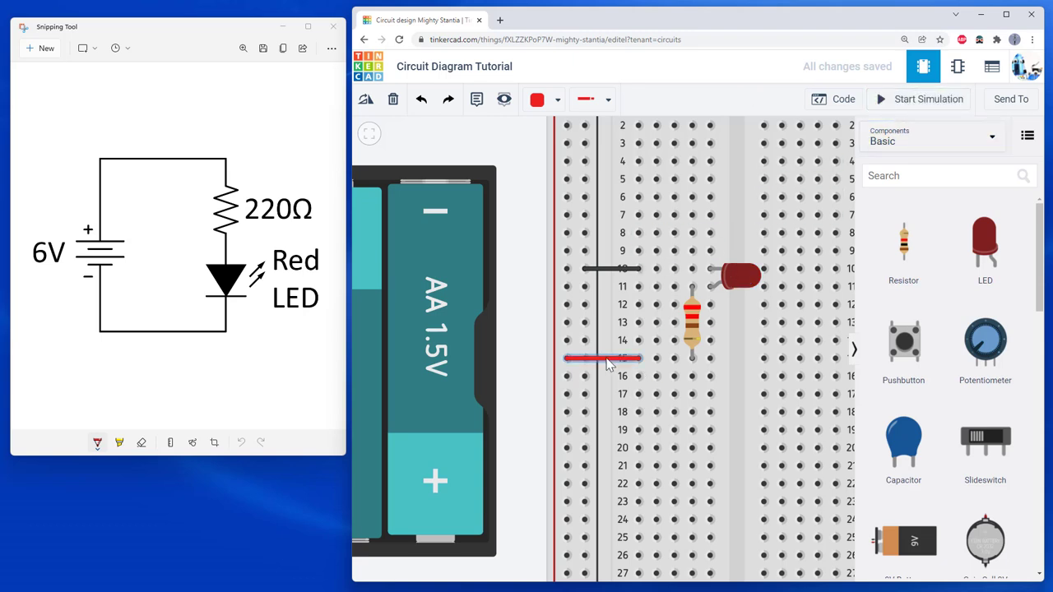
Step: Delete the red wire between the left positive rail and row 15
left_click(607, 361)
key("Delete")
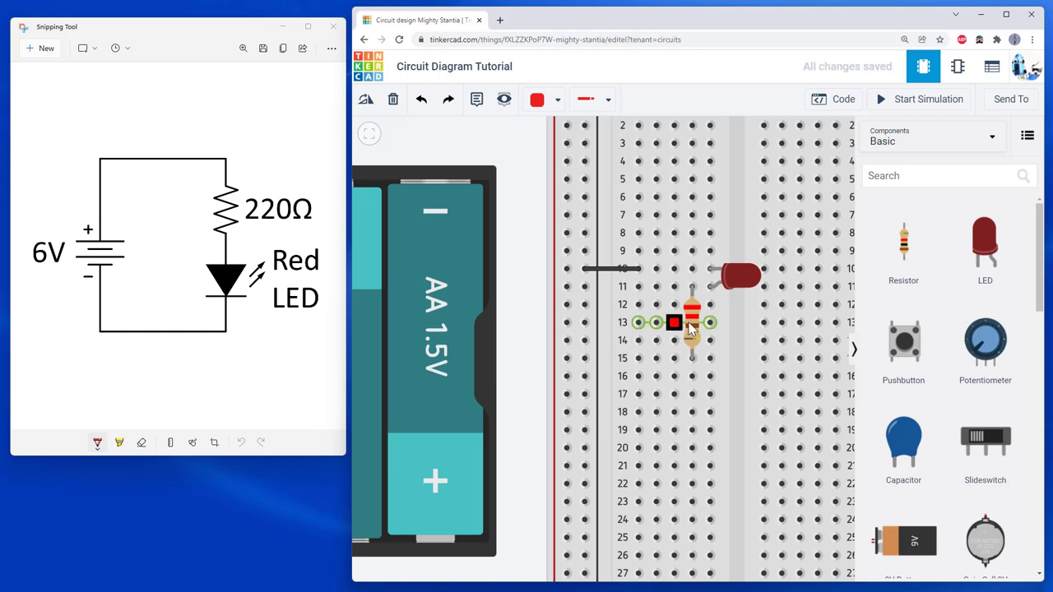
Step: Rotate the resistor to horizontal and place it in row 11, bridging the left positive rail and column a
left_click(691, 319)
left_click(365, 99)
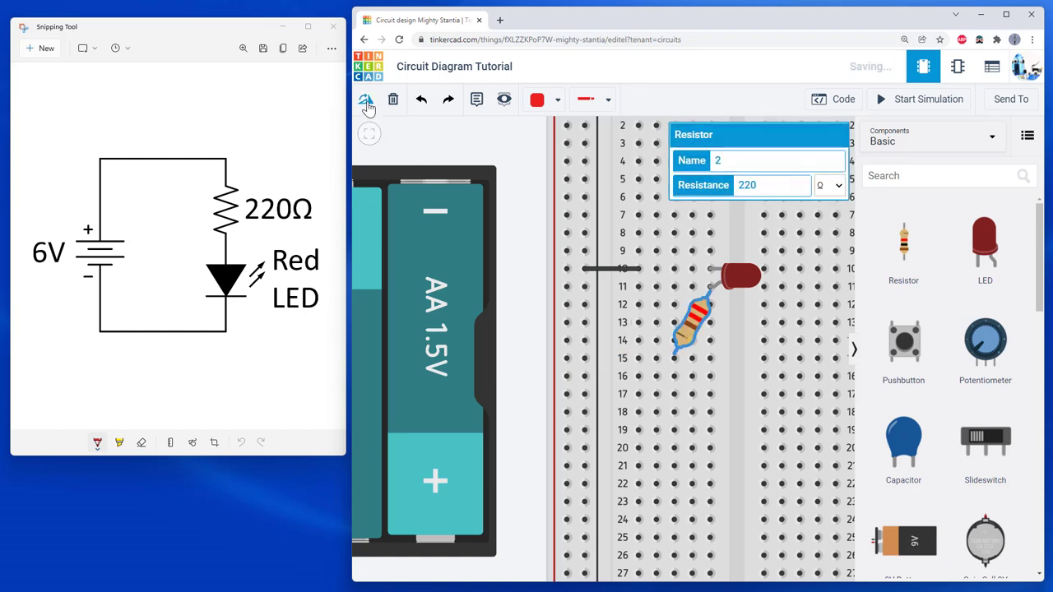
left_click_drag(695, 322, 677, 323)
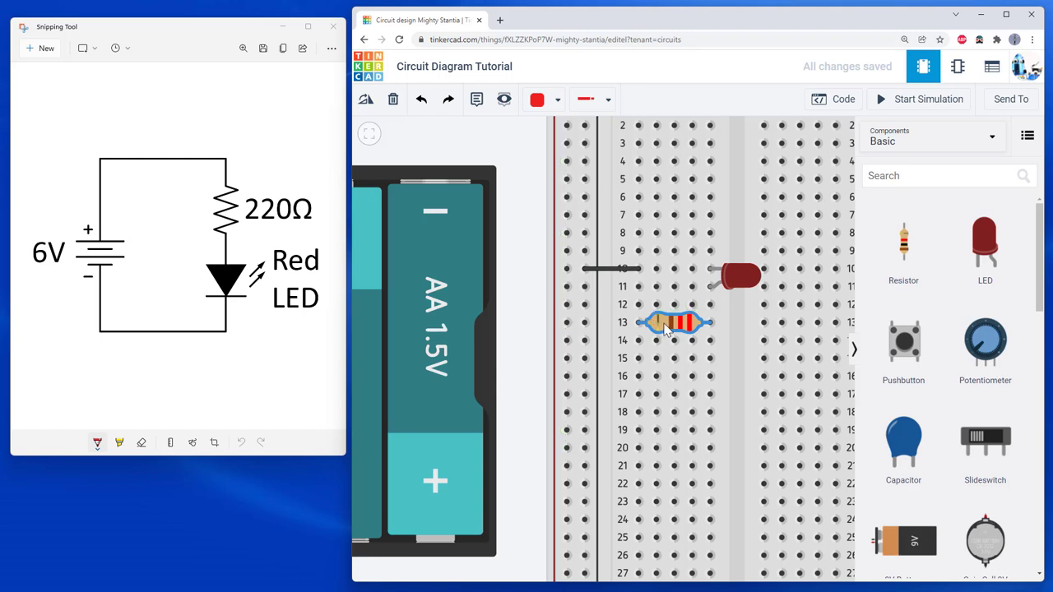
left_click_drag(666, 326, 576, 292)
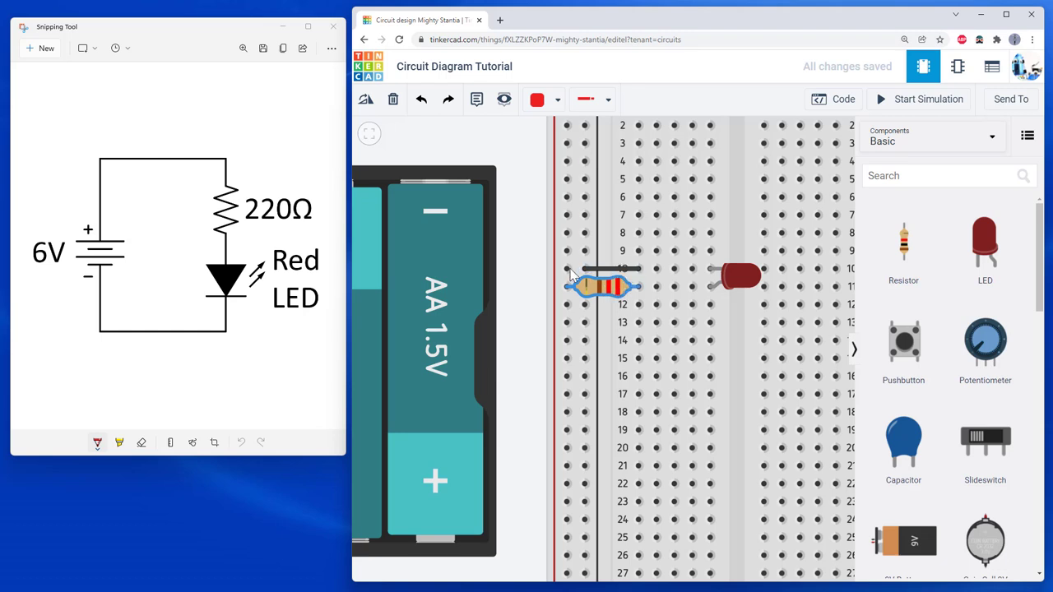
Step: Simulate the layout with the resistor linking the positive rail directly to the LED anode's row, stop the simulation, and review the whole circuit
left_click(898, 100)
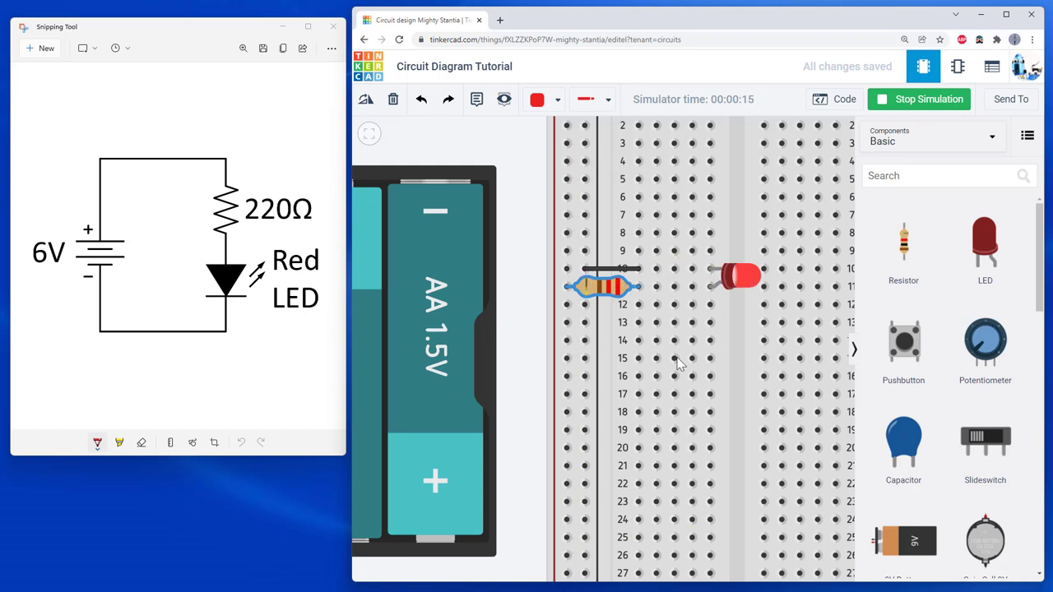
scroll(723, 312, "down", 3)
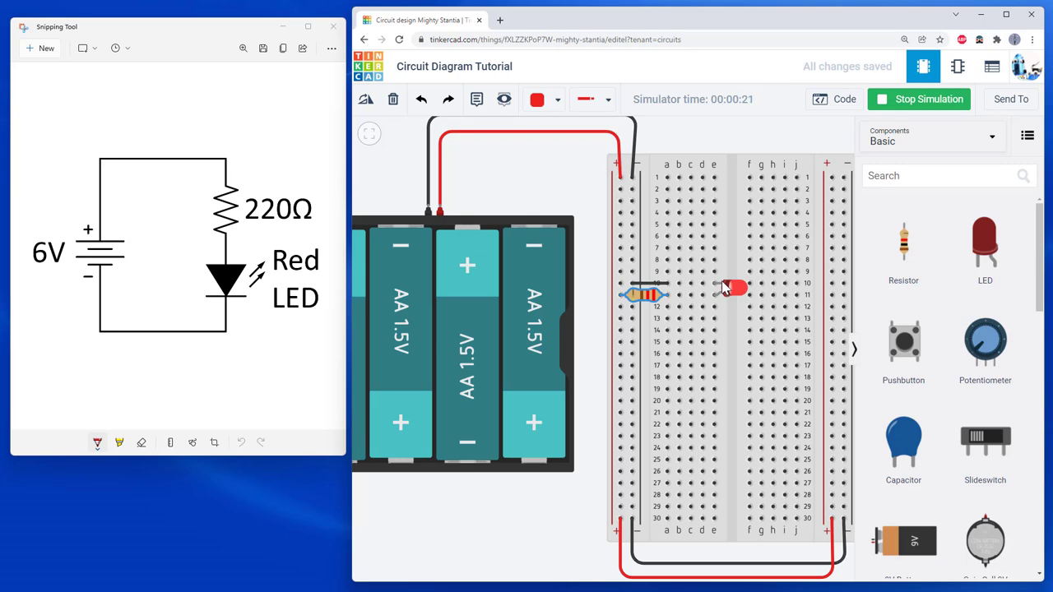
scroll(724, 287, "up", 2)
scroll(723, 287, "down", 1)
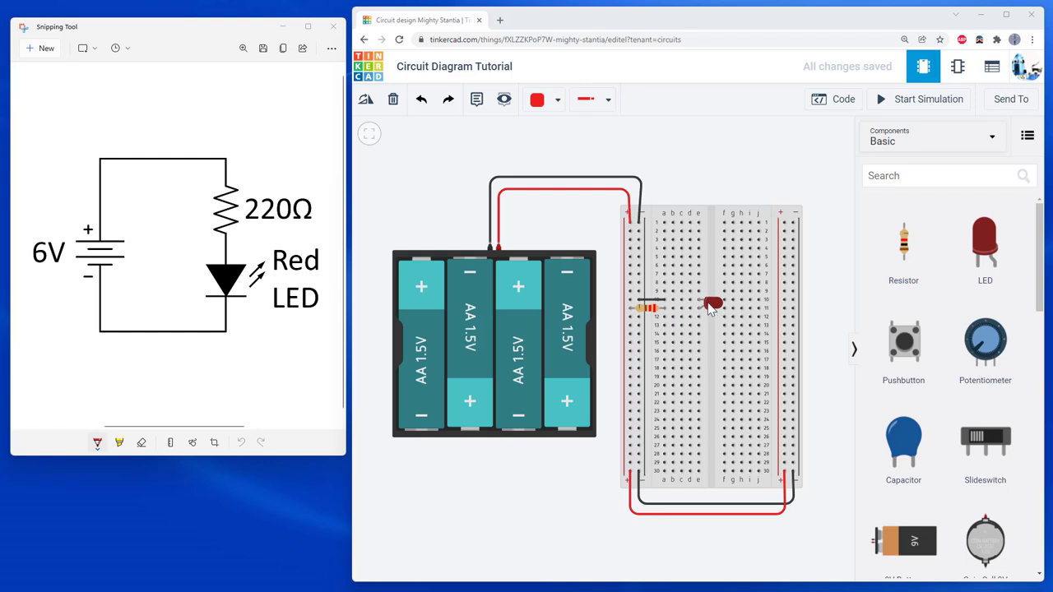
scroll(709, 304, "up", 2)
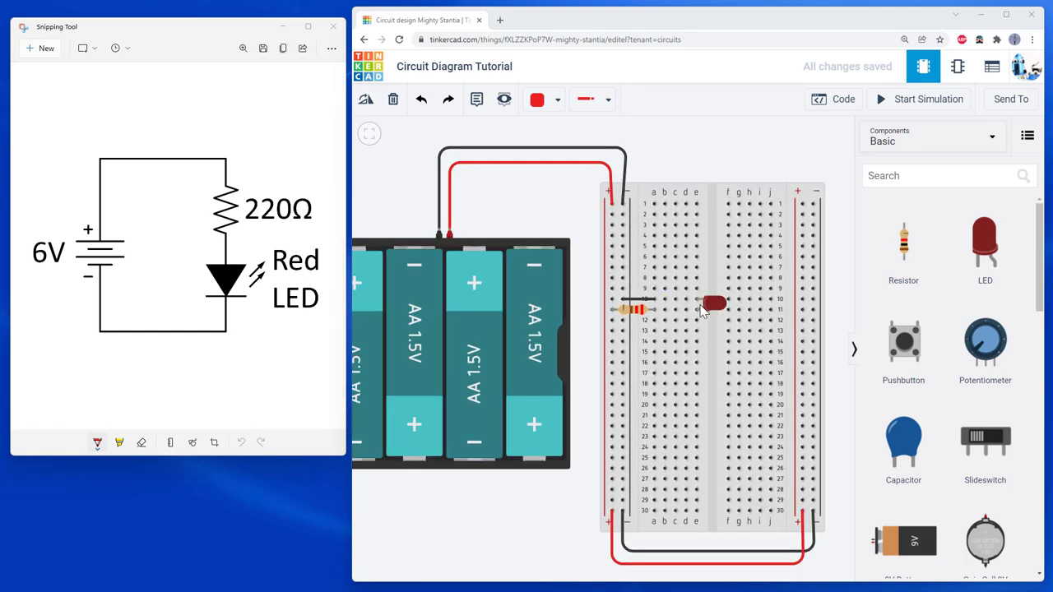